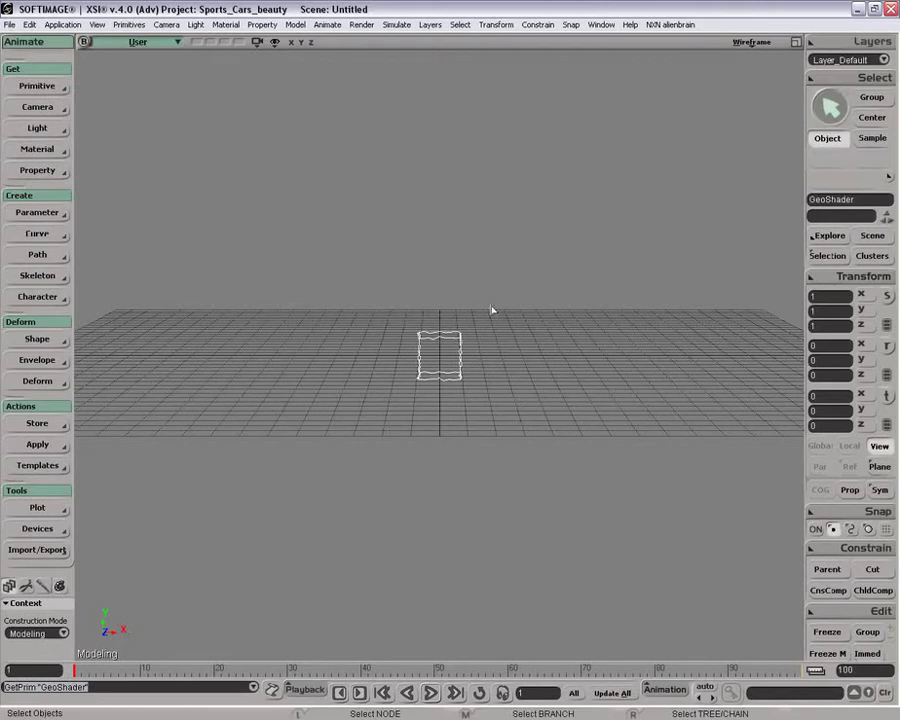
Add the Biped - Rig preset model to the empty scene and frame it.
{"action": "left_click", "coordinate": [62, 88]}
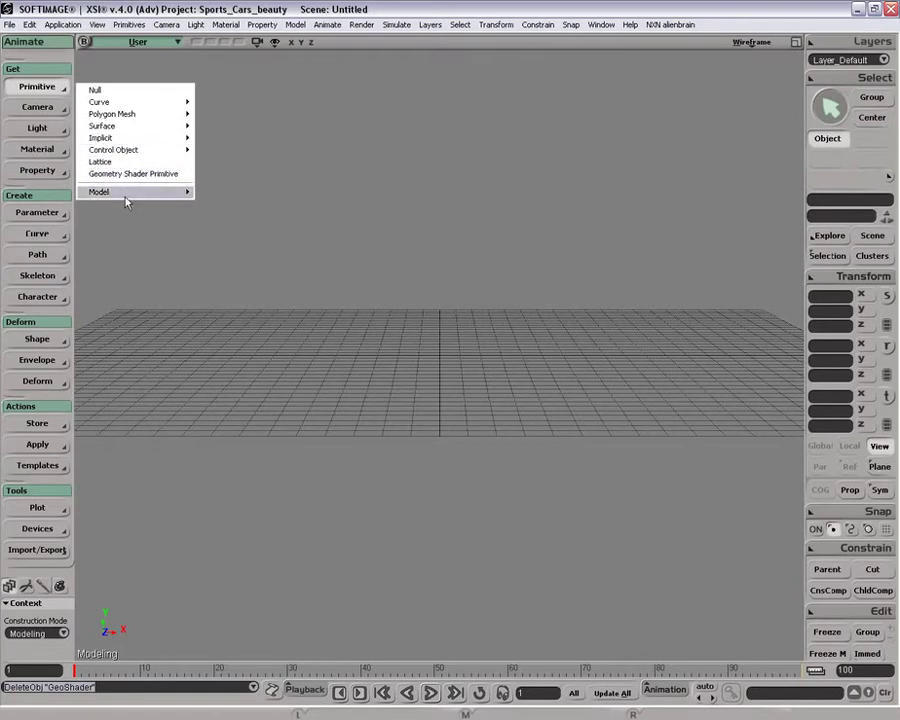
{"action": "mouse_move", "coordinate": [124, 191]}
{"action": "left_click", "coordinate": [225, 330]}
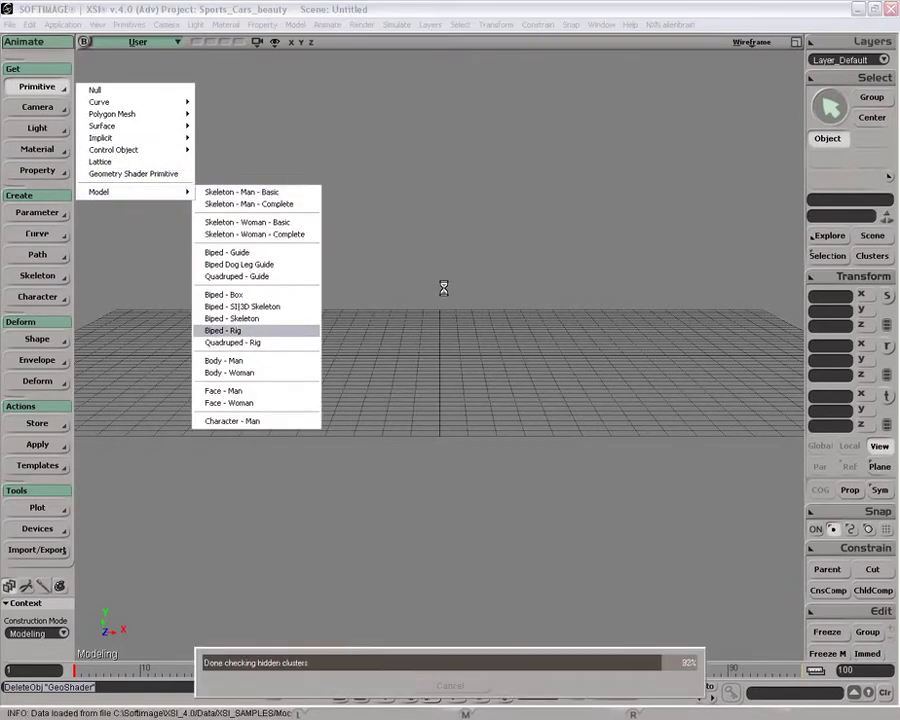
{"action": "key", "text": "f"}
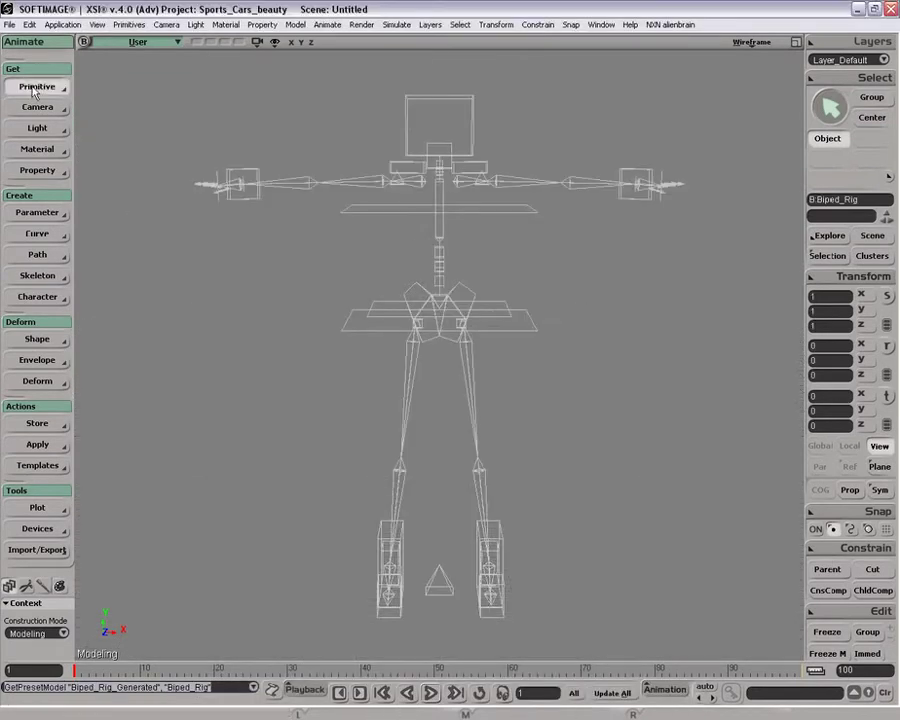
Add the Body - Man preset model to the scene with the biped rig.
{"action": "left_click", "coordinate": [35, 88]}
{"action": "mouse_move", "coordinate": [115, 193]}
{"action": "left_click", "coordinate": [249, 360]}
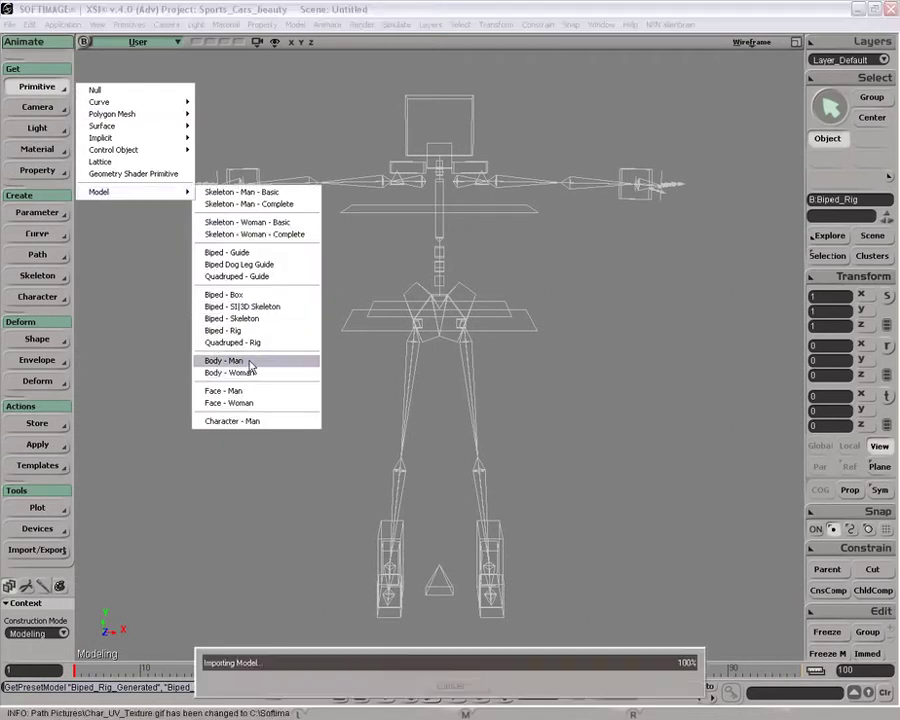
Switch the viewport to Shaded display and view the character at a three-quarter angle.
{"action": "left_click", "coordinate": [745, 44]}
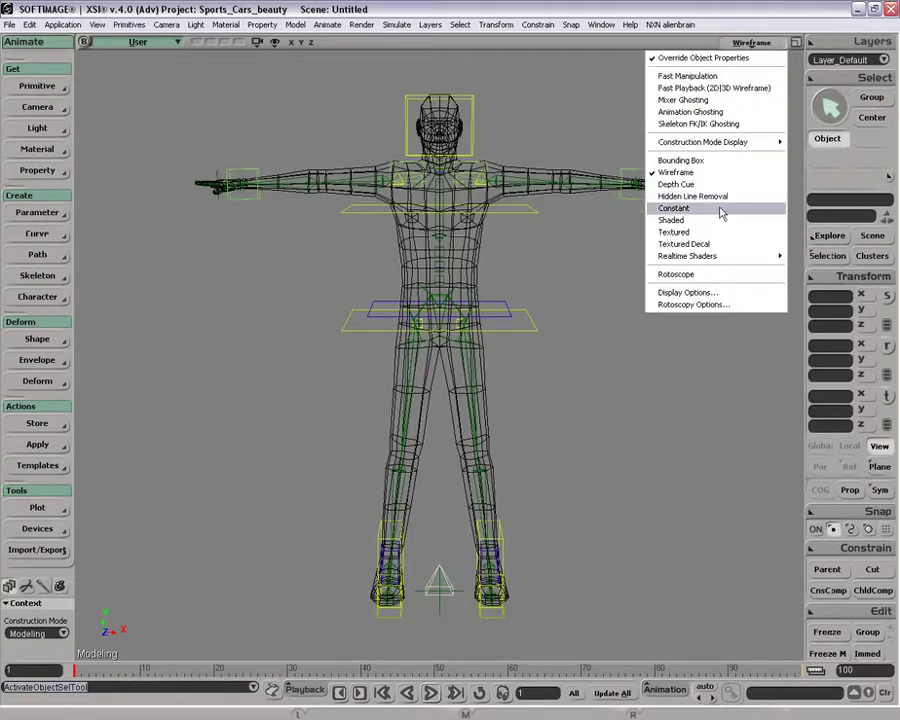
{"action": "left_click", "coordinate": [674, 232]}
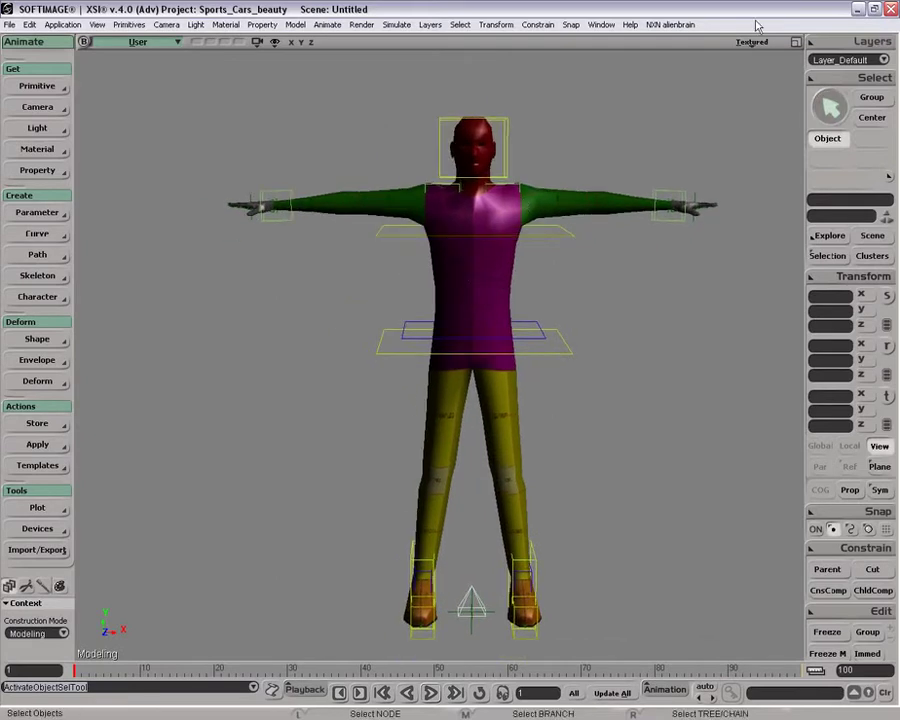
{"action": "left_click", "coordinate": [748, 42]}
{"action": "left_click", "coordinate": [672, 221]}
{"action": "key", "text": "o"}
{"action": "mouse_move", "coordinate": [533, 218]}
{"action": "left_mouse_down"}
{"action": "mouse_move", "coordinate": [488, 257]}
{"action": "mouse_move", "coordinate": [474, 249]}
{"action": "mouse_move", "coordinate": [441, 270]}
{"action": "mouse_move", "coordinate": [440, 287]}
{"action": "mouse_move", "coordinate": [460, 281]}
{"action": "mouse_move", "coordinate": [472, 297]}
{"action": "mouse_move", "coordinate": [461, 318]}
{"action": "mouse_move", "coordinate": [496, 261]}
{"action": "mouse_move", "coordinate": [460, 303]}
{"action": "mouse_move", "coordinate": [466, 315]}
{"action": "left_mouse_up"}
{"action": "key", "text": "z"}
{"action": "key", "text": "p"}
{"action": "key", "text": "o"}
{"action": "key", "text": "z"}
{"action": "left_click_drag", "start_coordinate": [466, 315], "coordinate": [452, 272]}
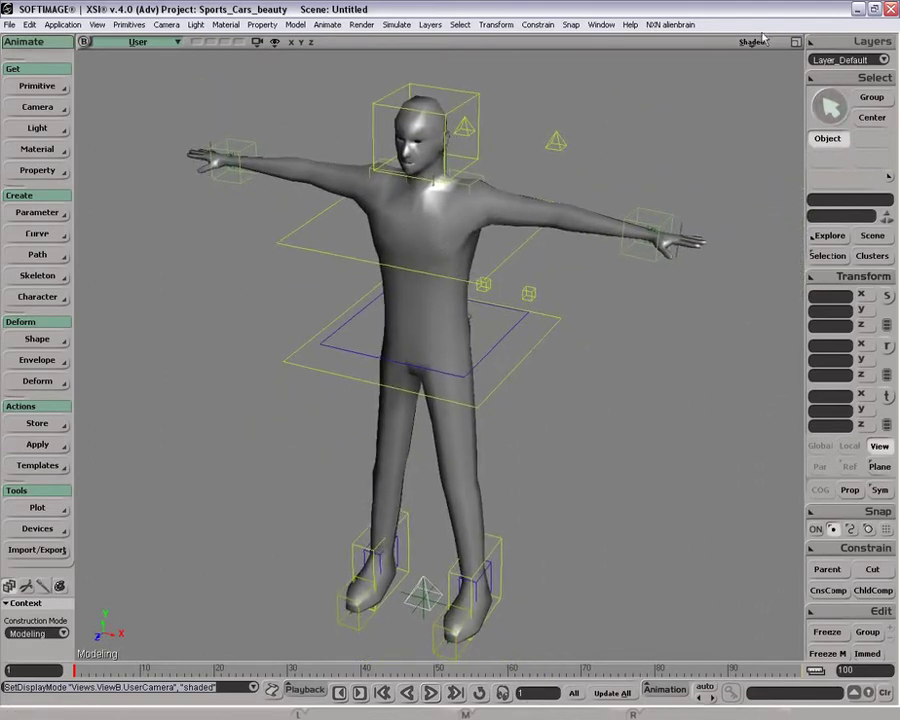
Enable XRay Mode in the camera display options and move the options window aside.
{"action": "left_click", "coordinate": [754, 42]}
{"action": "left_click", "coordinate": [680, 291]}
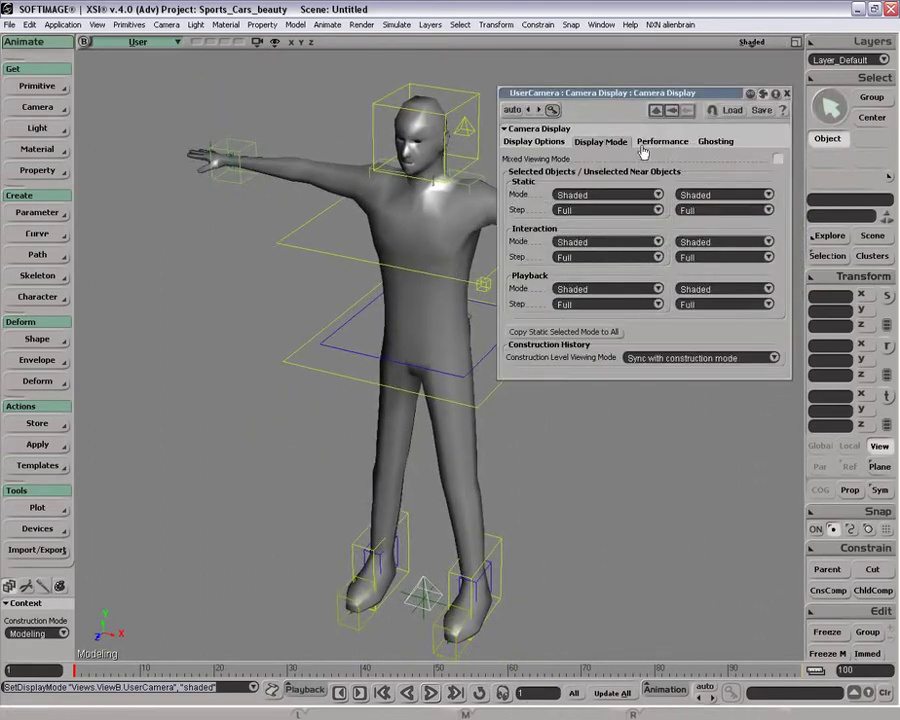
{"action": "left_click", "coordinate": [534, 141]}
{"action": "left_click", "coordinate": [760, 215]}
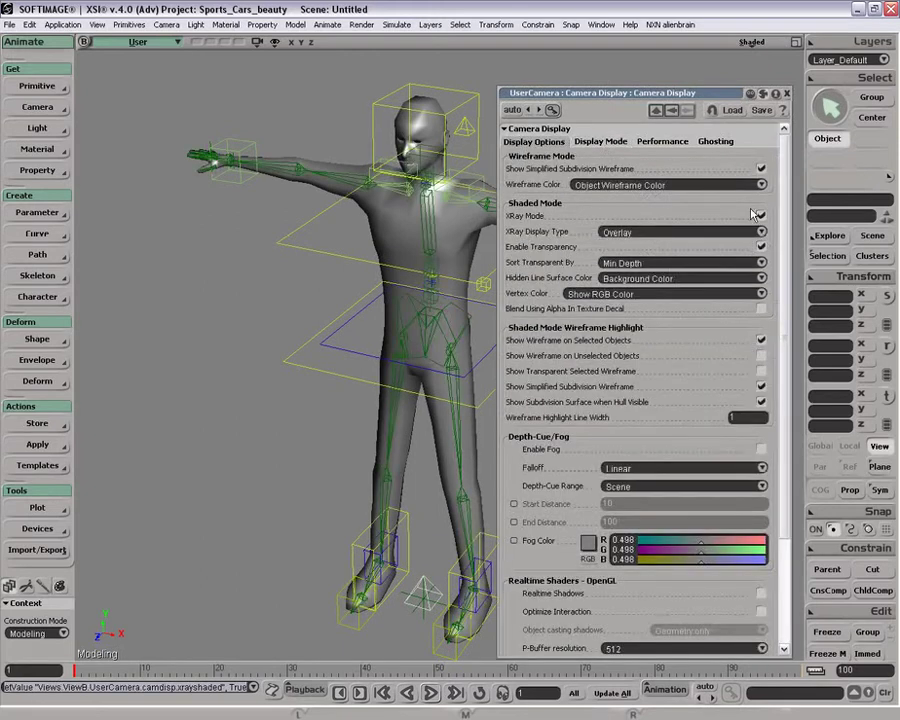
{"action": "left_click_drag", "start_coordinate": [695, 97], "coordinate": [197, 81]}
Test moving the left arm effector of the rig inward and undo the move.
{"action": "key", "text": "z"}
{"action": "left_click_drag", "start_coordinate": [416, 196], "coordinate": [443, 244]}
{"action": "key", "text": "space"}
{"action": "left_click", "coordinate": [700, 306]}
{"action": "key", "text": "v"}
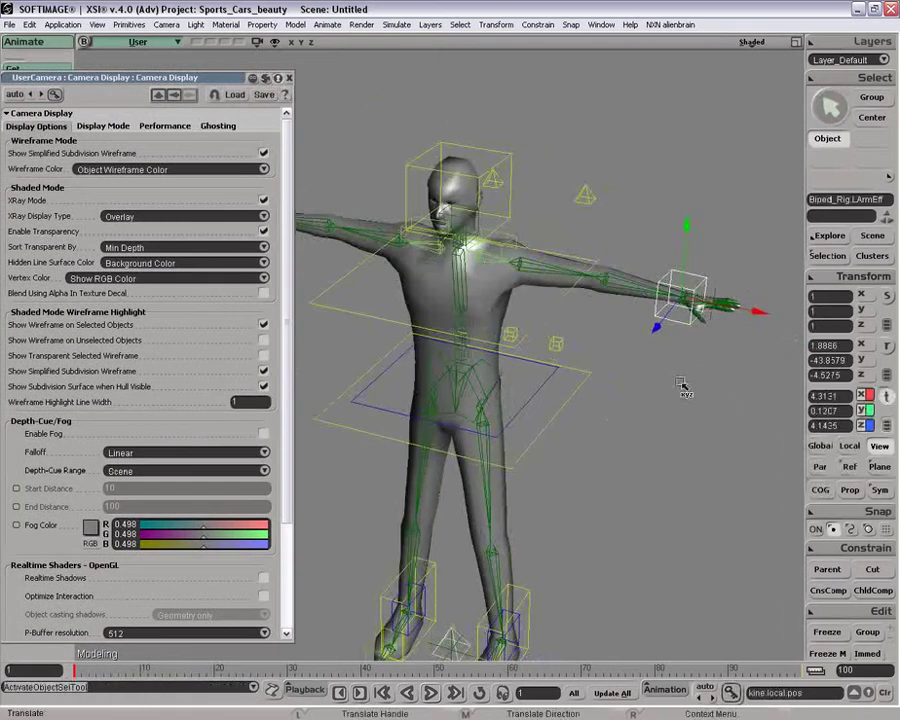
{"action": "left_click_drag", "start_coordinate": [690, 380], "coordinate": [600, 409]}
{"action": "key", "text": "ctrl+z"}
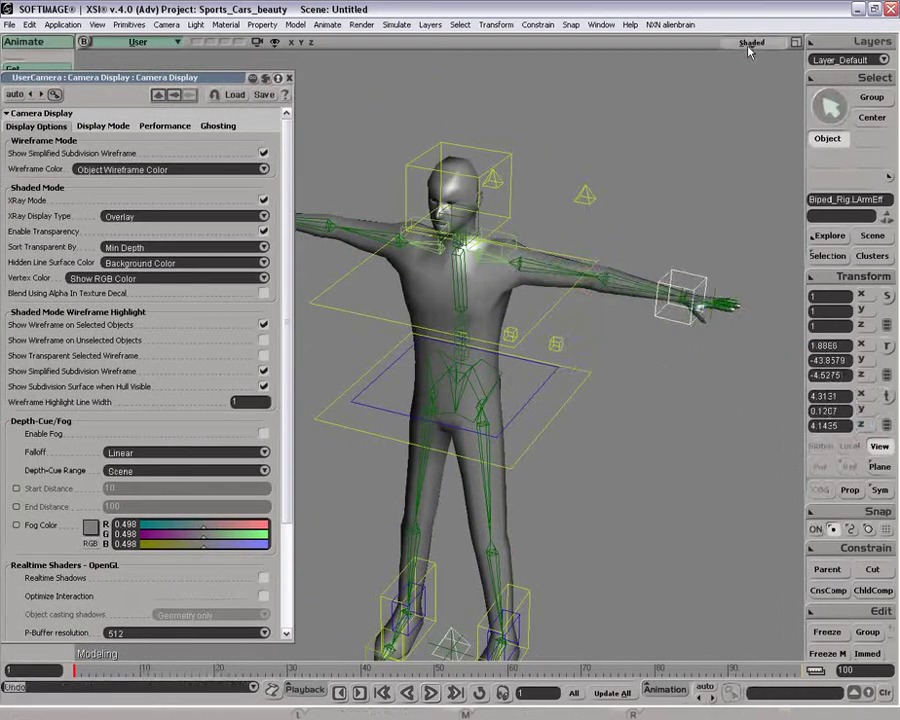
Set the construction mode to Secondary Shape Modeling.
{"action": "left_click", "coordinate": [752, 42]}
{"action": "left_click_drag", "start_coordinate": [150, 84], "coordinate": [283, 67]}
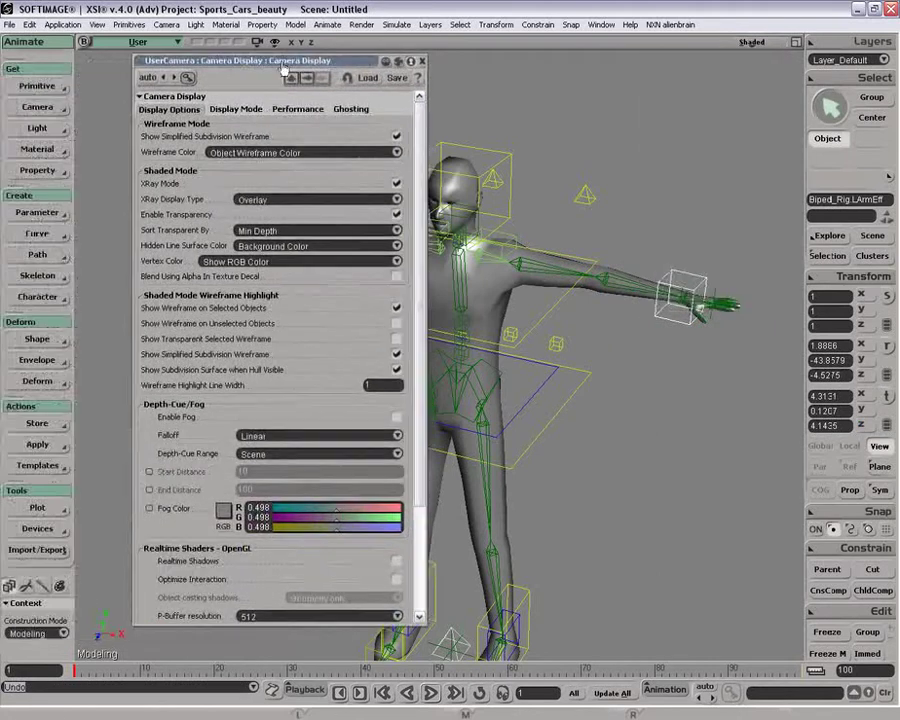
{"action": "left_click", "coordinate": [57, 632]}
{"action": "left_click", "coordinate": [57, 600]}
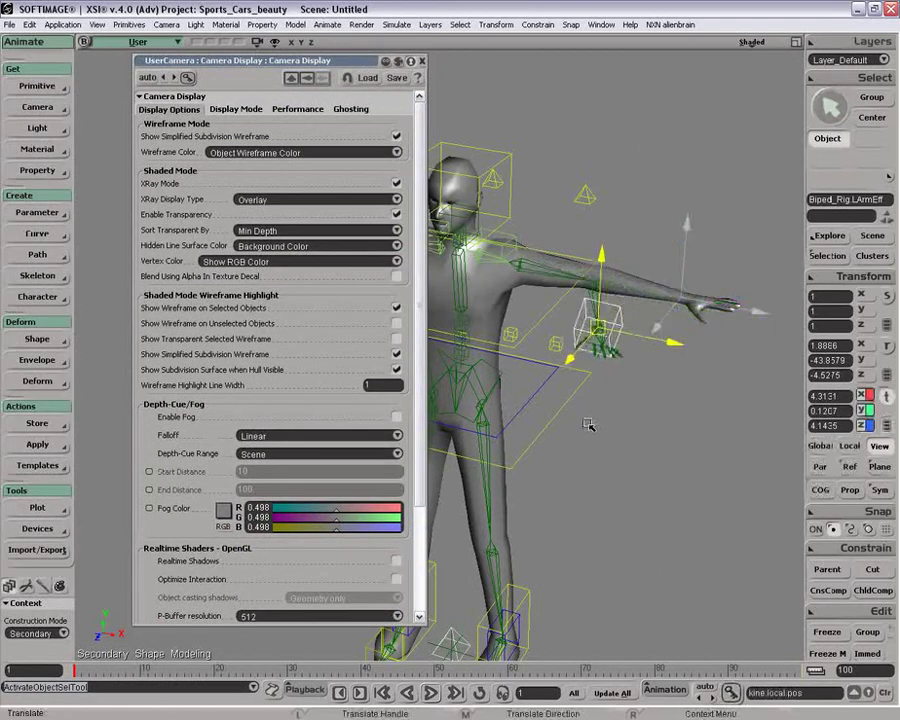
Set the camera's Construction Level Viewing Mode to Result (top) and close that display options window.
{"action": "left_click", "coordinate": [758, 44]}
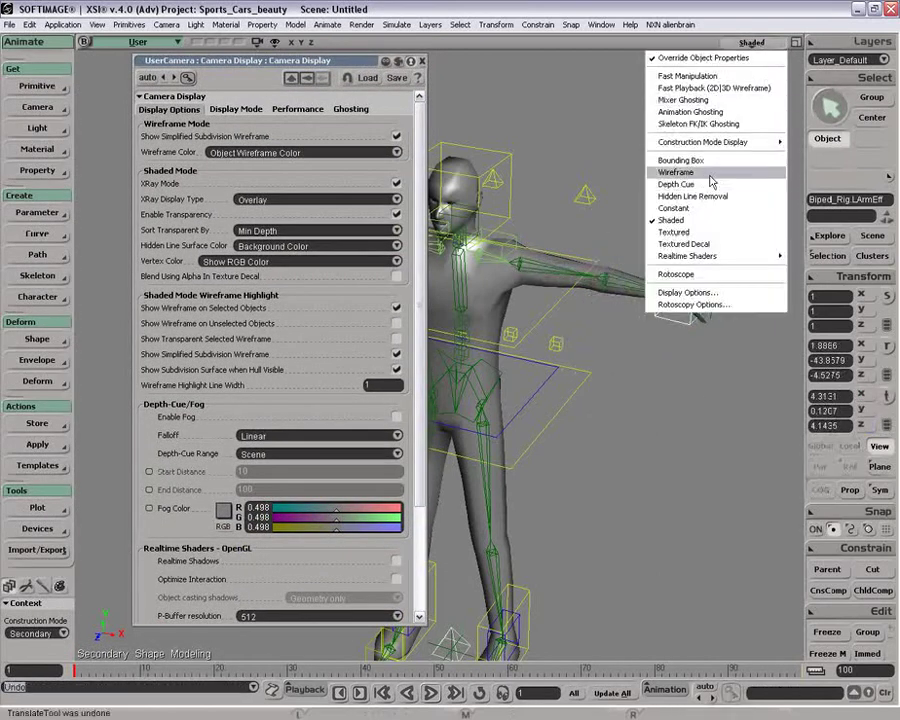
{"action": "left_click", "coordinate": [688, 293]}
{"action": "left_click", "coordinate": [662, 141]}
{"action": "left_click", "coordinate": [600, 141]}
{"action": "left_click", "coordinate": [675, 358]}
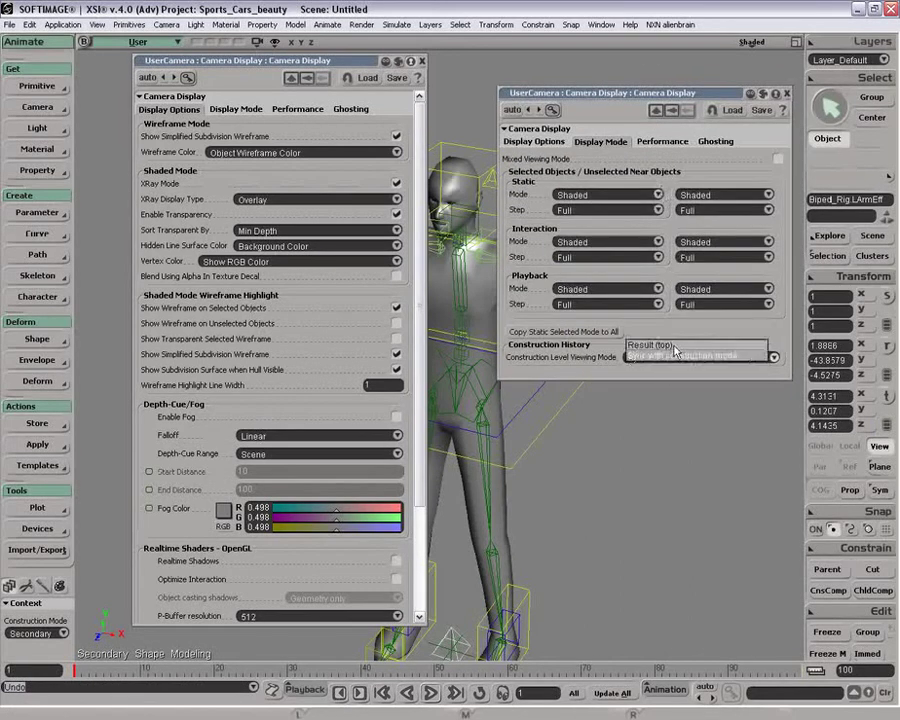
{"action": "left_click", "coordinate": [650, 347]}
{"action": "left_click", "coordinate": [787, 94]}
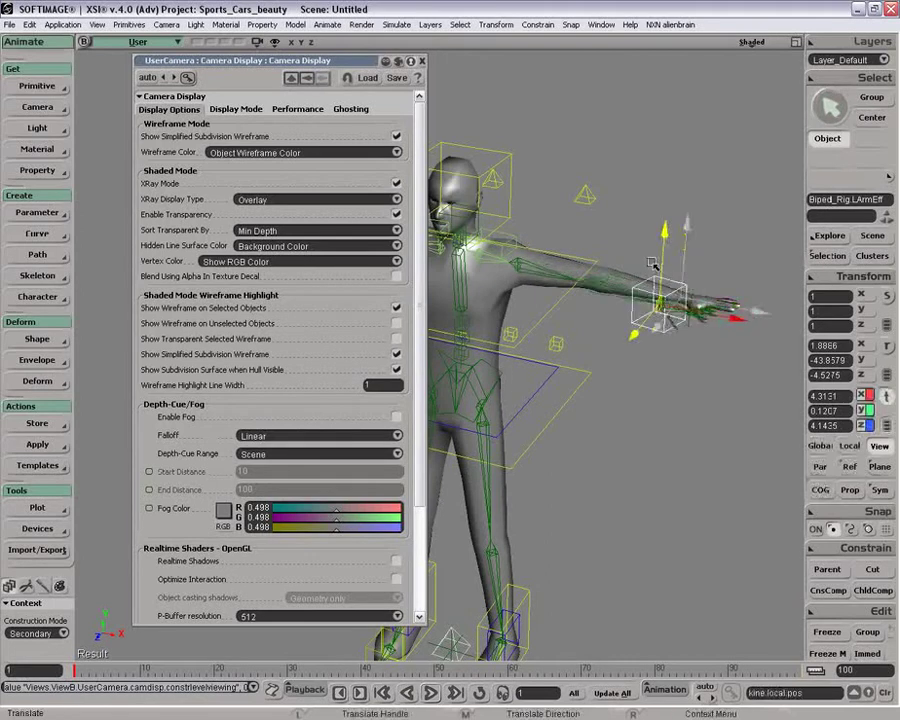
Envelope the Man mesh to the rig using Biped_Rig's envelope_Group as the deformers, and close the explorer.
{"action": "left_click", "coordinate": [505, 301]}
{"action": "key", "text": "8"}
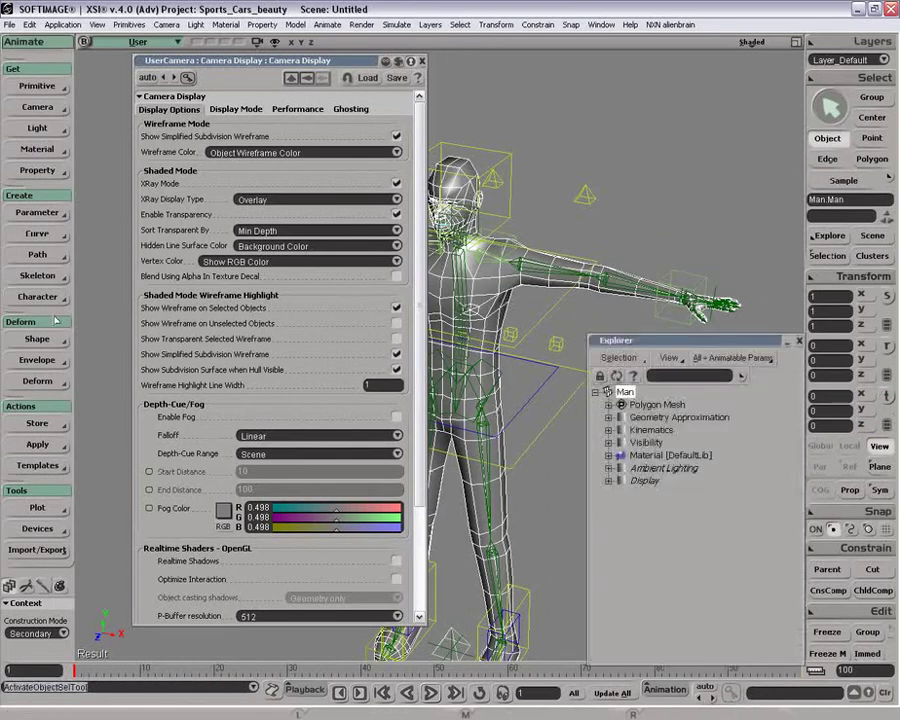
{"action": "left_click", "coordinate": [37, 360]}
{"action": "left_click", "coordinate": [104, 382]}
{"action": "left_click", "coordinate": [400, 393]}
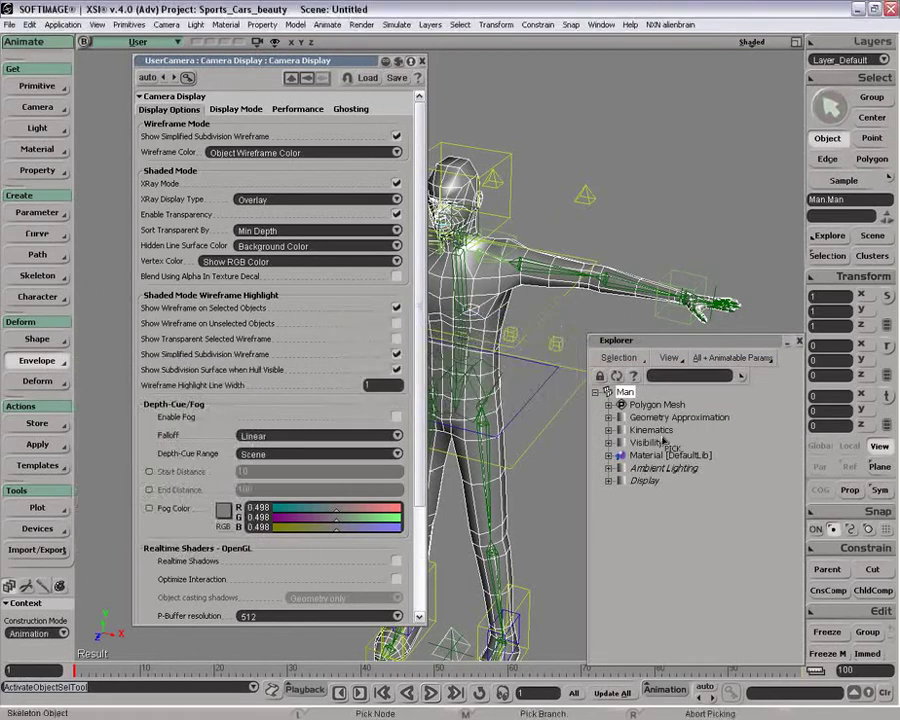
{"action": "left_click", "coordinate": [608, 430]}
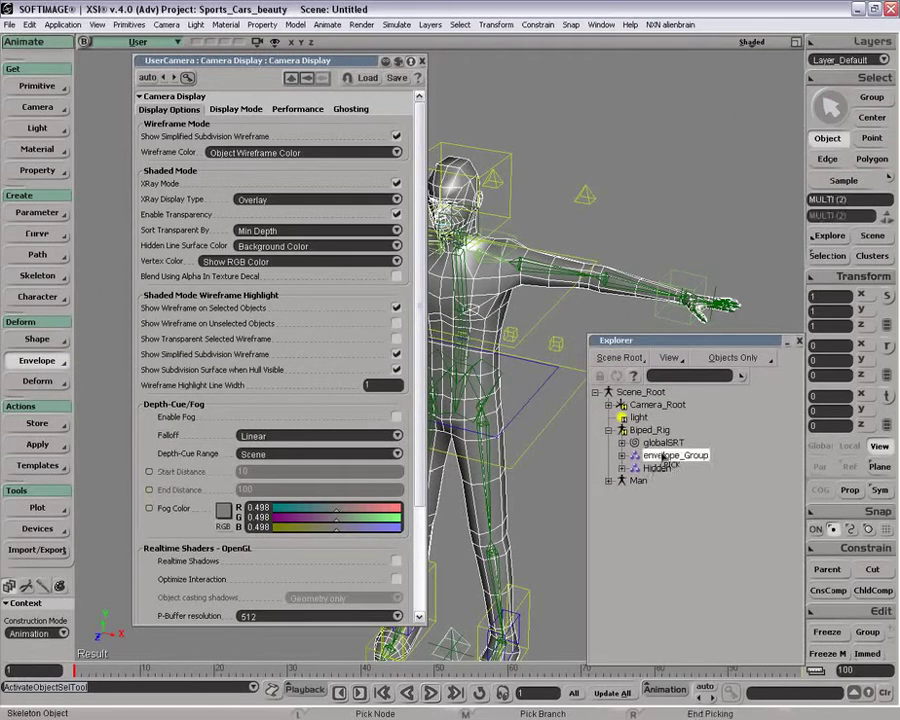
{"action": "left_click", "coordinate": [664, 457]}
{"action": "right_click", "coordinate": [739, 123]}
{"action": "left_click", "coordinate": [798, 340]}
Translate the left arm effector down and inward, and clear the property windows from the character.
{"action": "left_click", "coordinate": [703, 278]}
{"action": "key", "text": "v"}
{"action": "left_click_drag", "start_coordinate": [753, 398], "coordinate": [696, 461]}
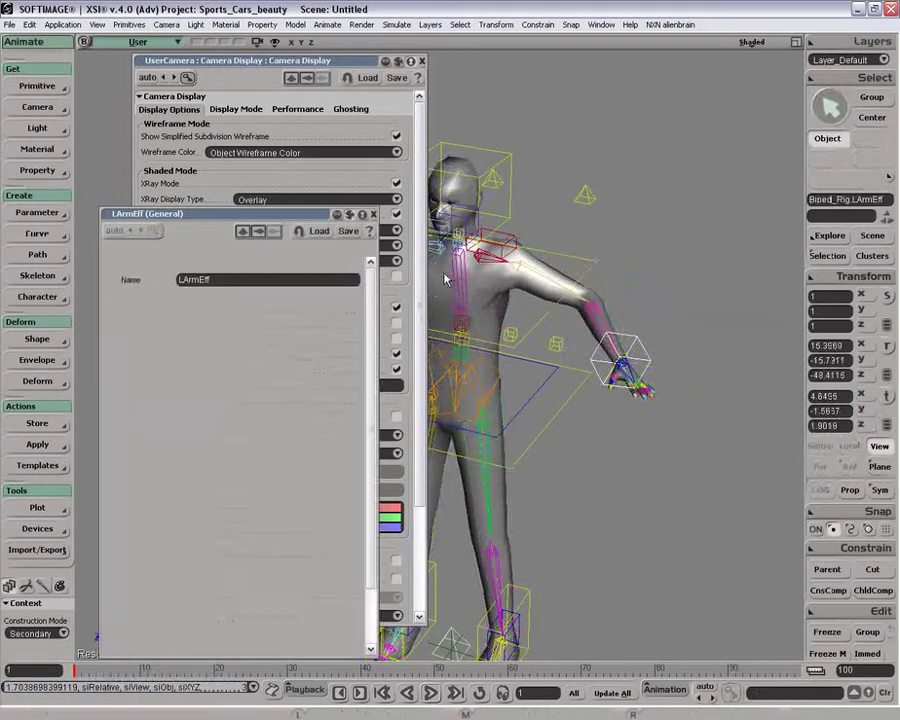
{"action": "left_click", "coordinate": [373, 214]}
{"action": "left_click_drag", "start_coordinate": [332, 66], "coordinate": [182, 78]}
Lower the left arm effector further so the hand hangs beside the body with the elbow bent.
{"action": "key", "text": "o"}
{"action": "left_click_drag", "start_coordinate": [480, 190], "coordinate": [619, 330]}
{"action": "key", "text": "v"}
{"action": "left_click_drag", "start_coordinate": [721, 402], "coordinate": [595, 462]}
{"action": "key", "text": "space"}
{"action": "key", "text": "v"}
{"action": "left_click", "coordinate": [665, 355]}
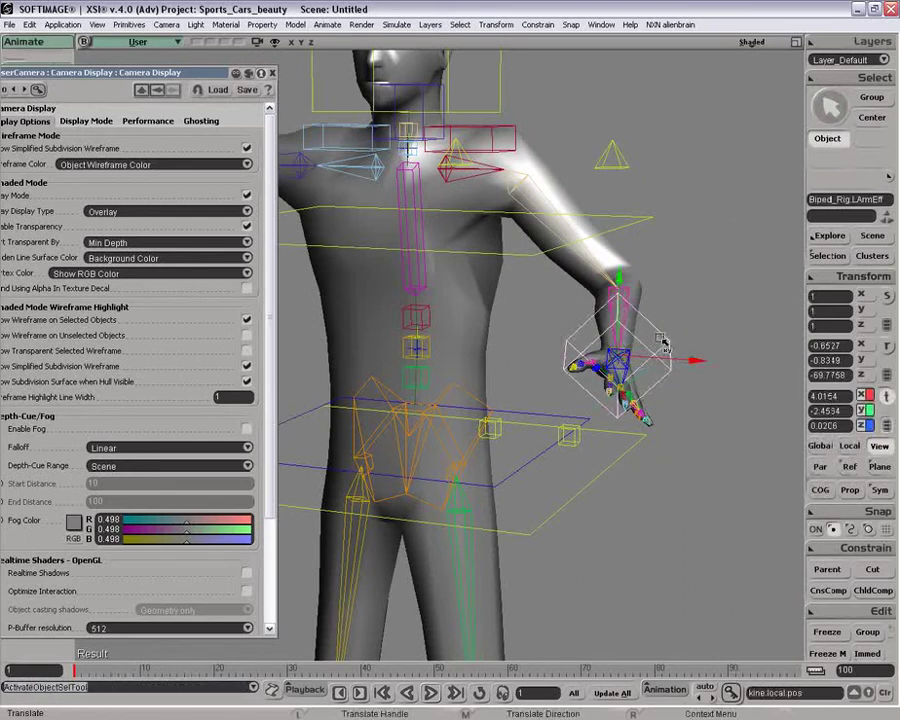
Open the properties of LArmEff, close the camera display options, and move the property page aside.
{"action": "key", "text": "space"}
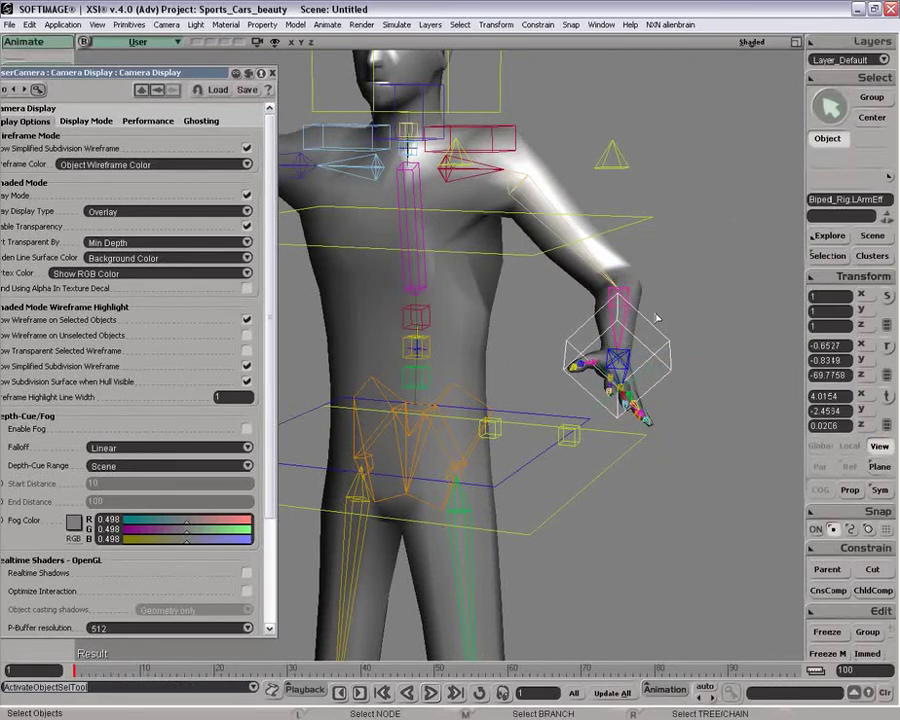
{"action": "key", "text": "Return"}
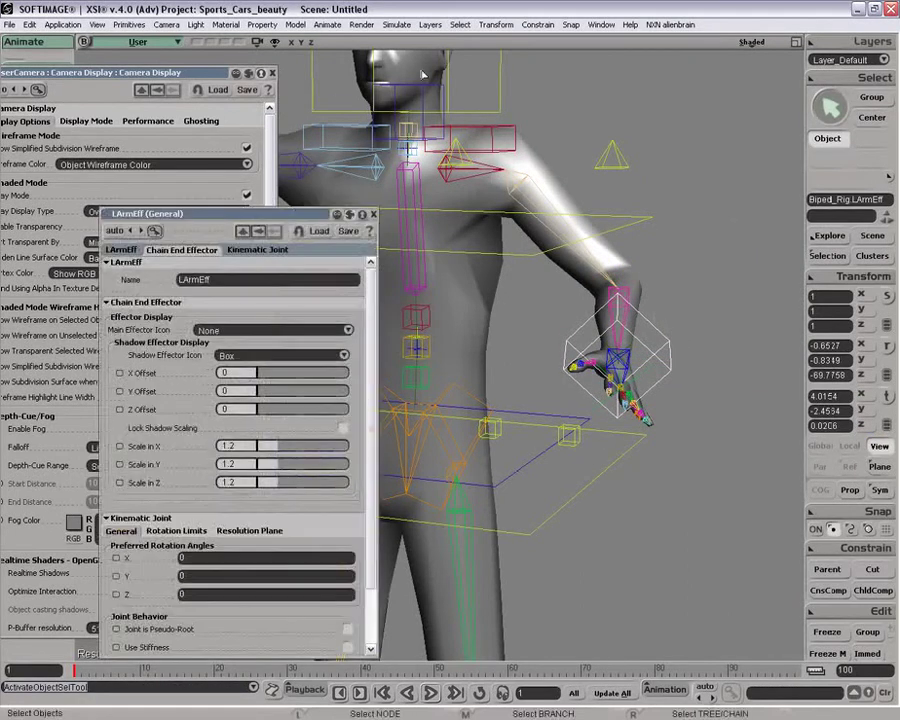
{"action": "left_click", "coordinate": [271, 73]}
{"action": "left_click_drag", "start_coordinate": [205, 213], "coordinate": [145, 110]}
Set LArmEff's Main Effector Icon to Null and its Shadow Effector Icon to None.
{"action": "left_click", "coordinate": [181, 228]}
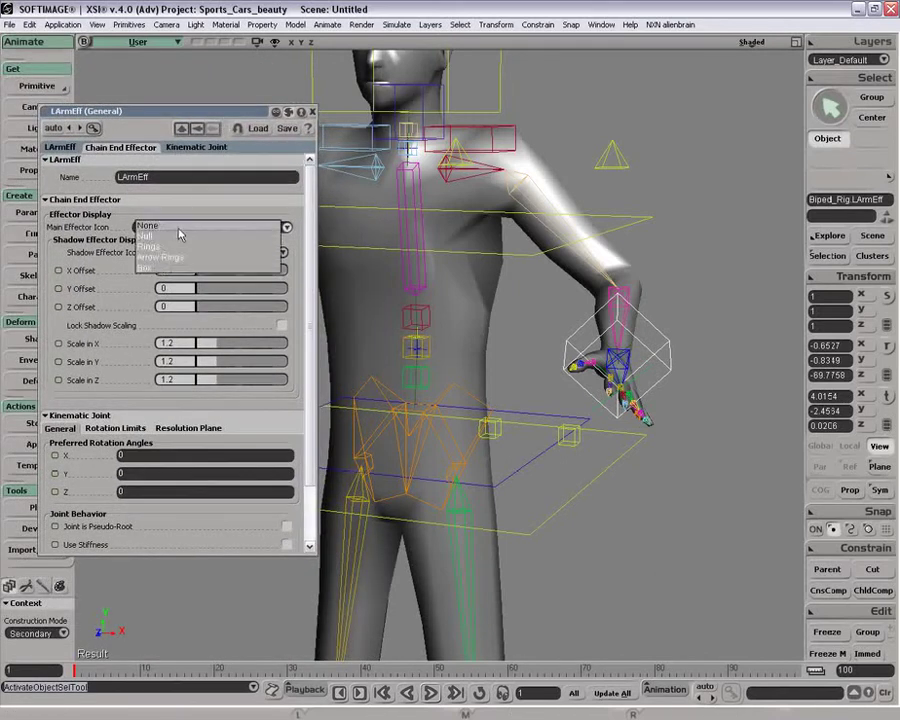
{"action": "left_click", "coordinate": [180, 229]}
{"action": "left_click", "coordinate": [180, 224]}
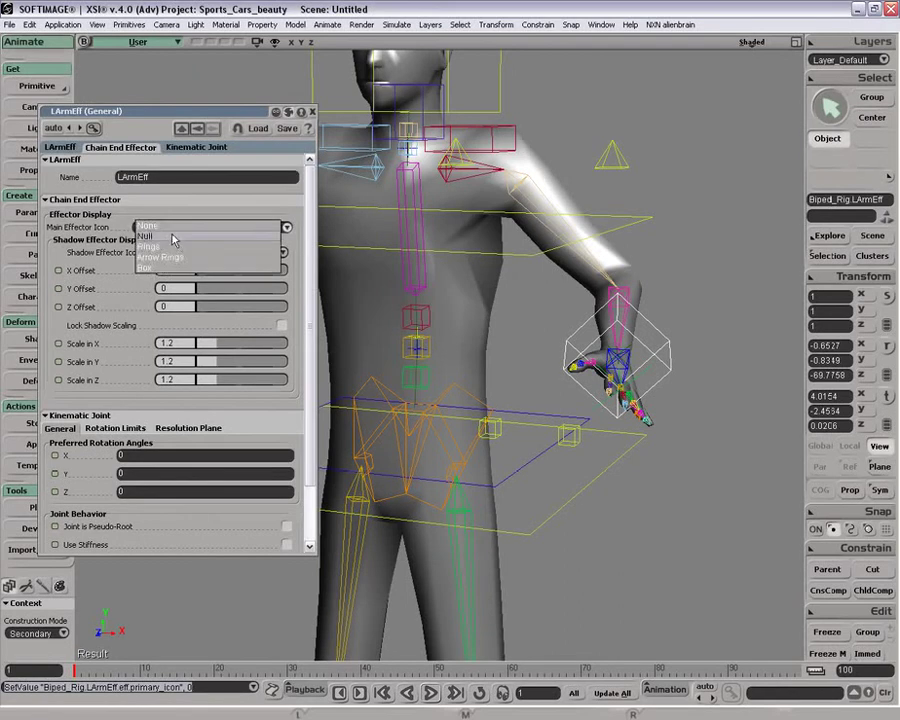
{"action": "left_click", "coordinate": [171, 254]}
{"action": "left_click", "coordinate": [170, 254]}
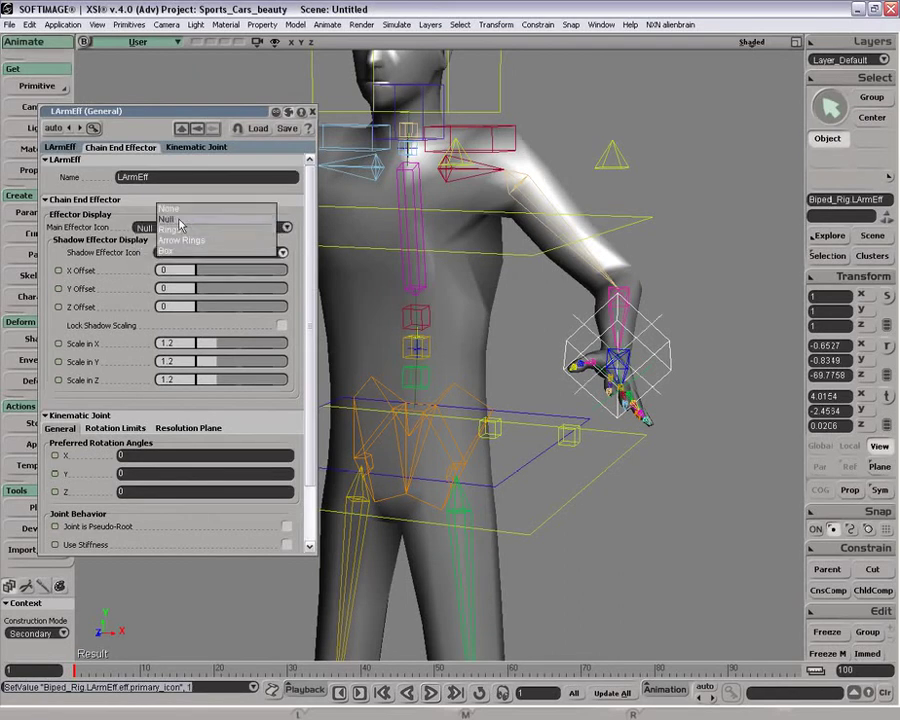
{"action": "left_click", "coordinate": [176, 208]}
Reselect the left arm effector for translation and shift its property page slightly aside.
{"action": "left_click", "coordinate": [660, 322]}
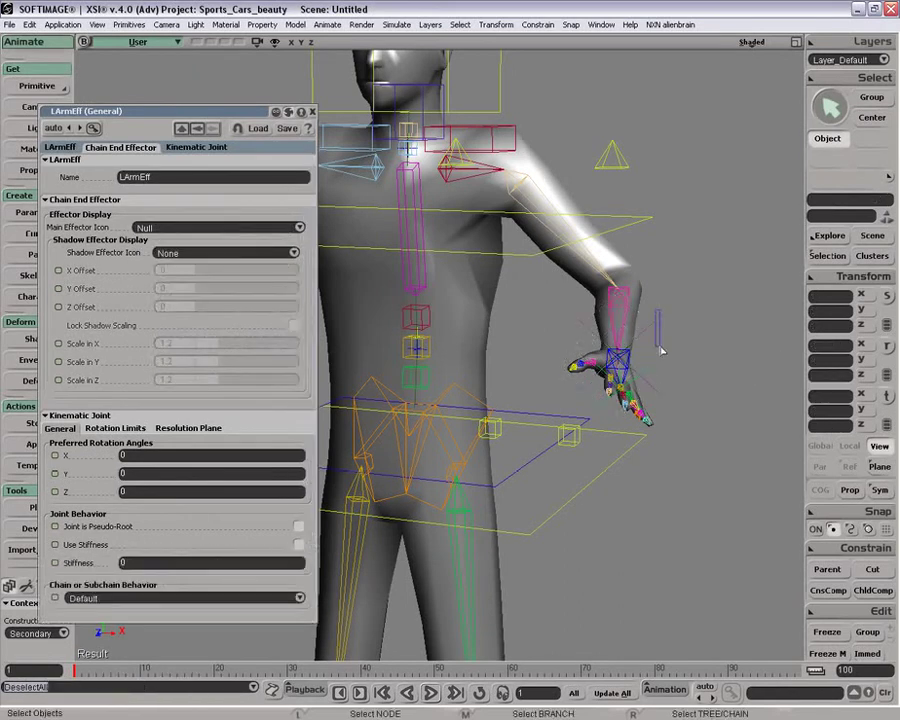
{"action": "left_click", "coordinate": [617, 357]}
{"action": "key", "text": "v"}
{"action": "mouse_move", "coordinate": [268, 118]}
{"action": "left_mouse_down"}
{"action": "mouse_move", "coordinate": [250, 205]}
{"action": "mouse_move", "coordinate": [252, 152]}
{"action": "mouse_move", "coordinate": [270, 127]}
{"action": "mouse_move", "coordinate": [245, 122]}
{"action": "mouse_move", "coordinate": [256, 117]}
{"action": "left_mouse_up"}
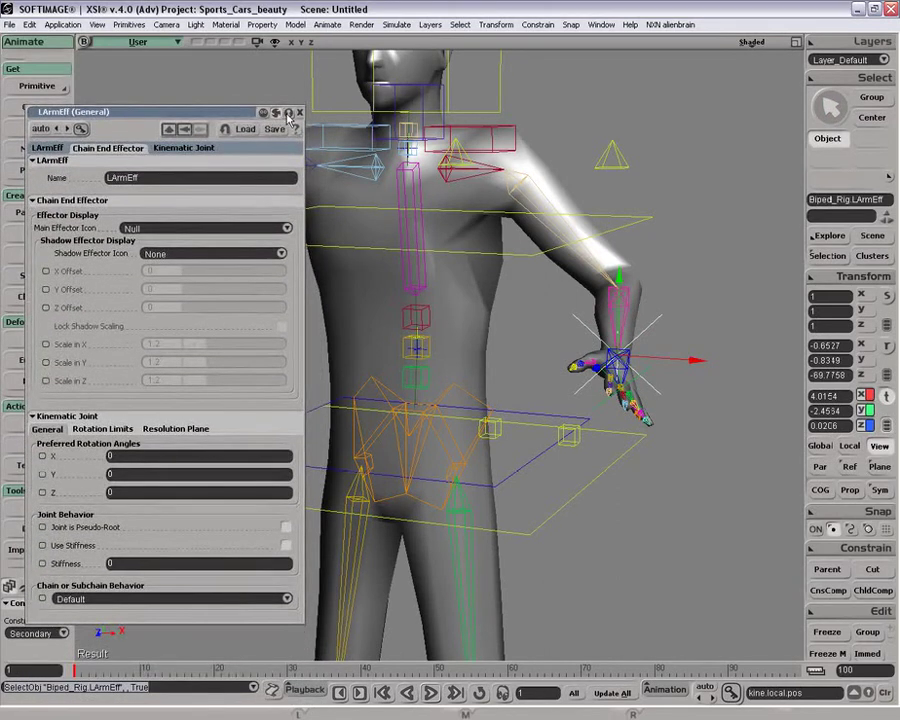
Try the Rings and Arrow Rings main icons on the left arm effector, settling on Rings.
{"action": "left_click", "coordinate": [180, 229]}
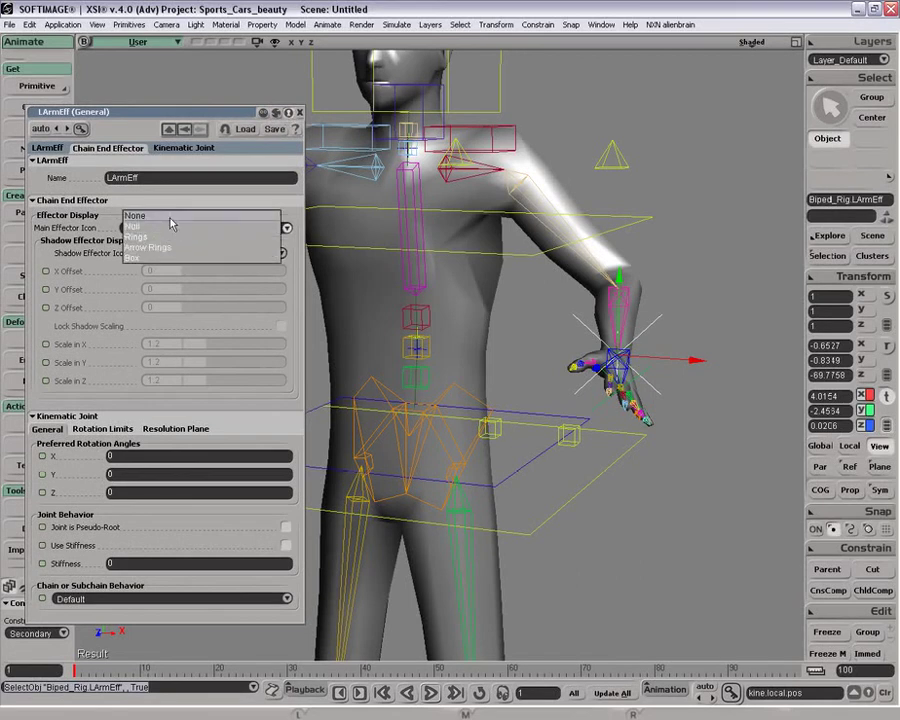
{"action": "left_click", "coordinate": [171, 237]}
{"action": "left_click", "coordinate": [177, 229]}
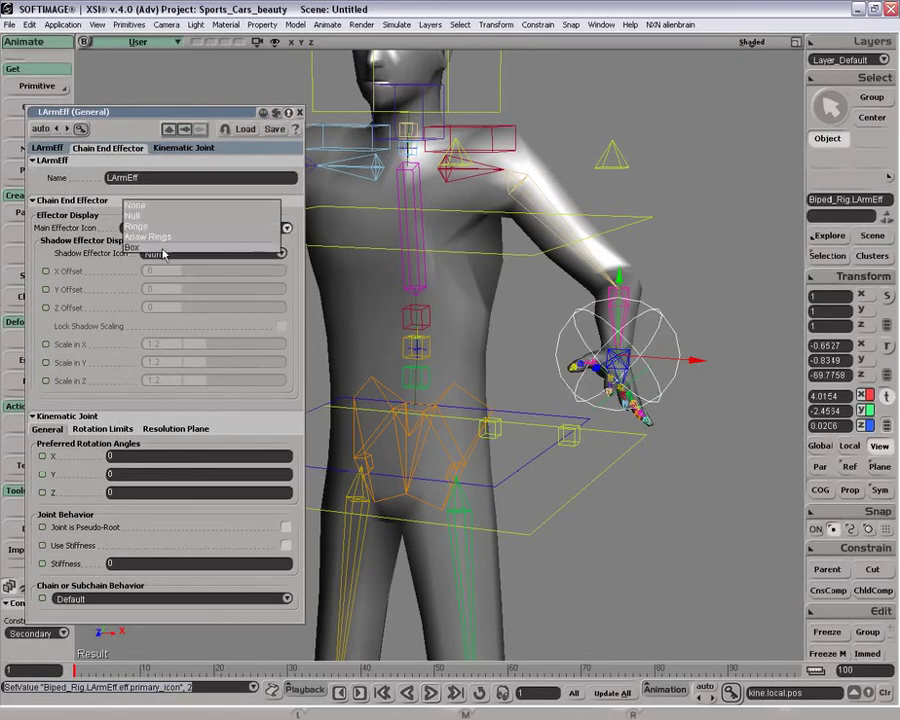
{"action": "left_click", "coordinate": [169, 240]}
{"action": "left_click", "coordinate": [211, 233]}
{"action": "left_click", "coordinate": [145, 200]}
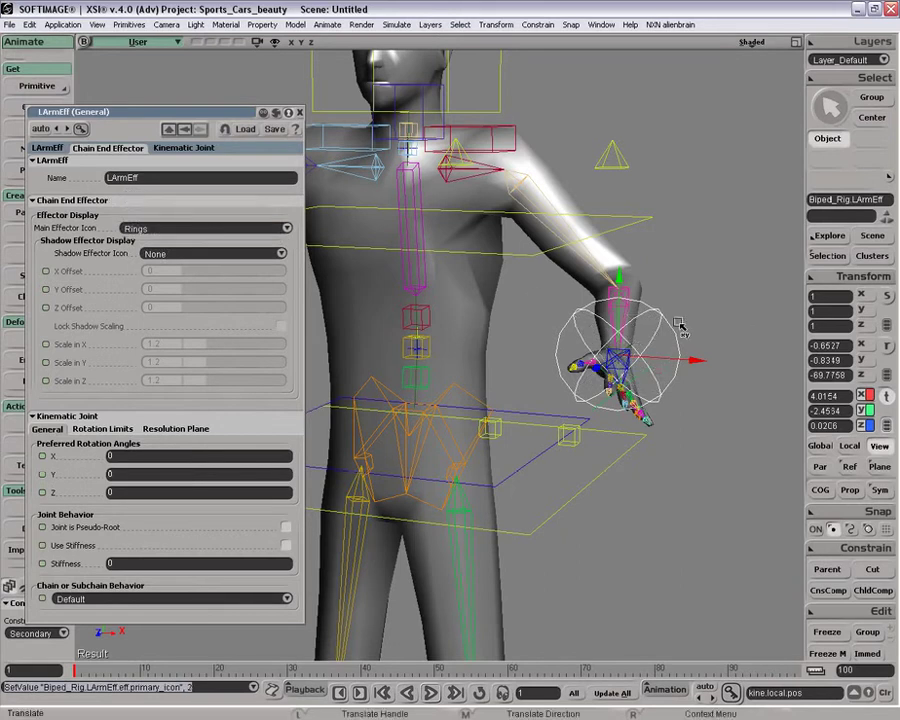
{"action": "key", "text": "space"}
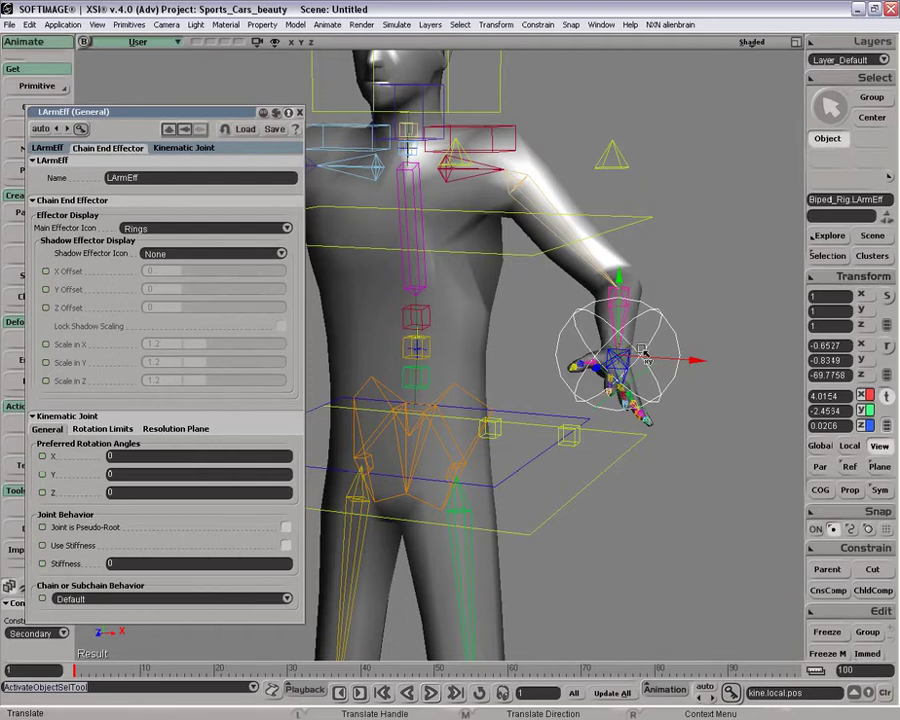
Set LArmEff's Main Effector Icon to Box with the Shadow Effector Icon at None.
{"action": "left_click", "coordinate": [185, 229]}
{"action": "left_click", "coordinate": [184, 204]}
{"action": "left_click", "coordinate": [177, 254]}
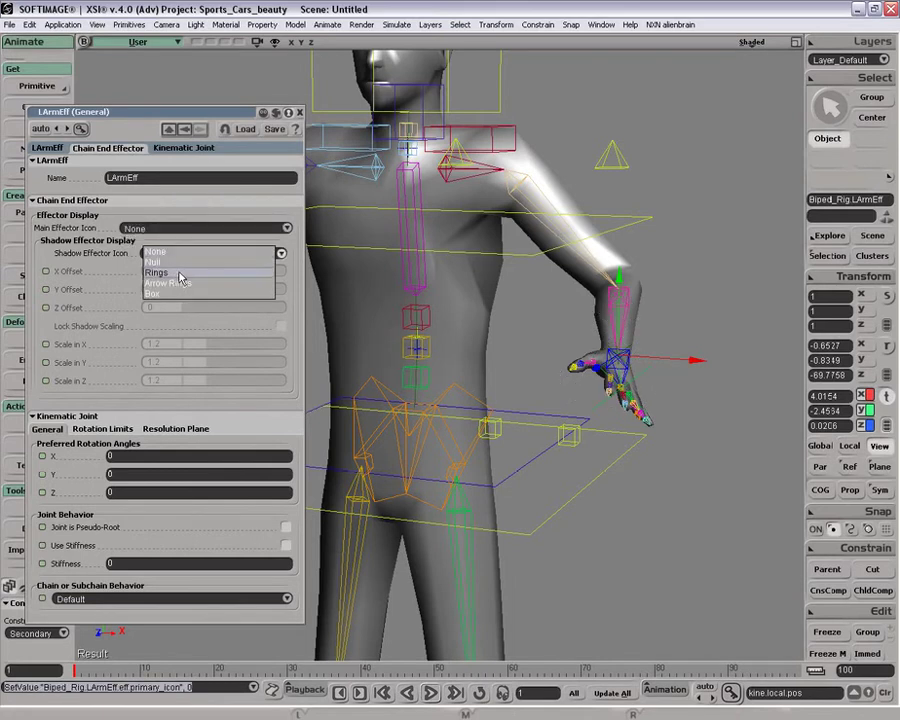
{"action": "left_click", "coordinate": [177, 252]}
{"action": "left_click", "coordinate": [150, 228]}
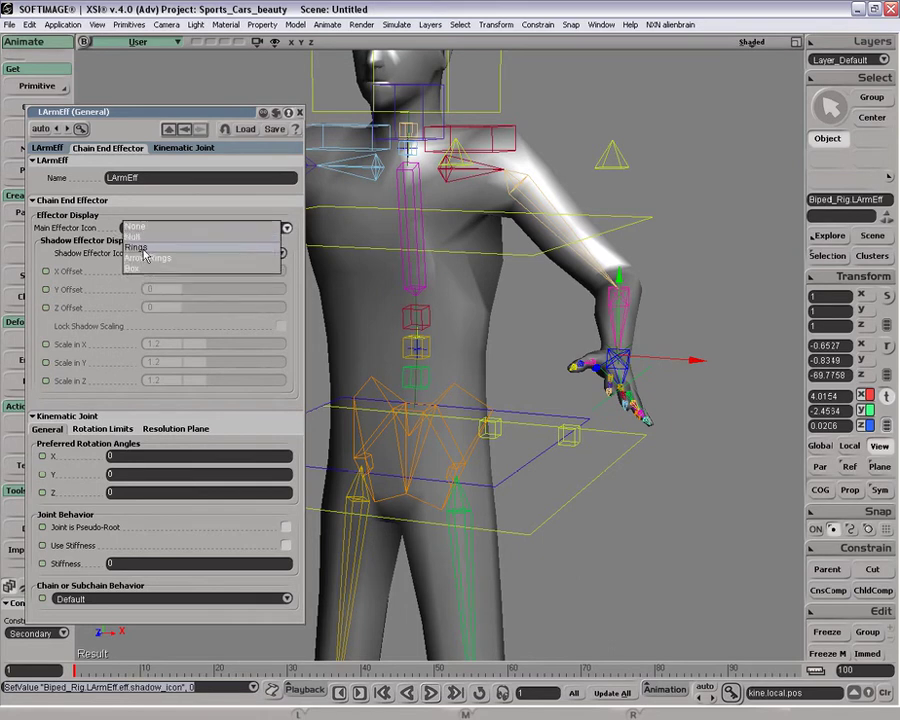
{"action": "left_click", "coordinate": [144, 268]}
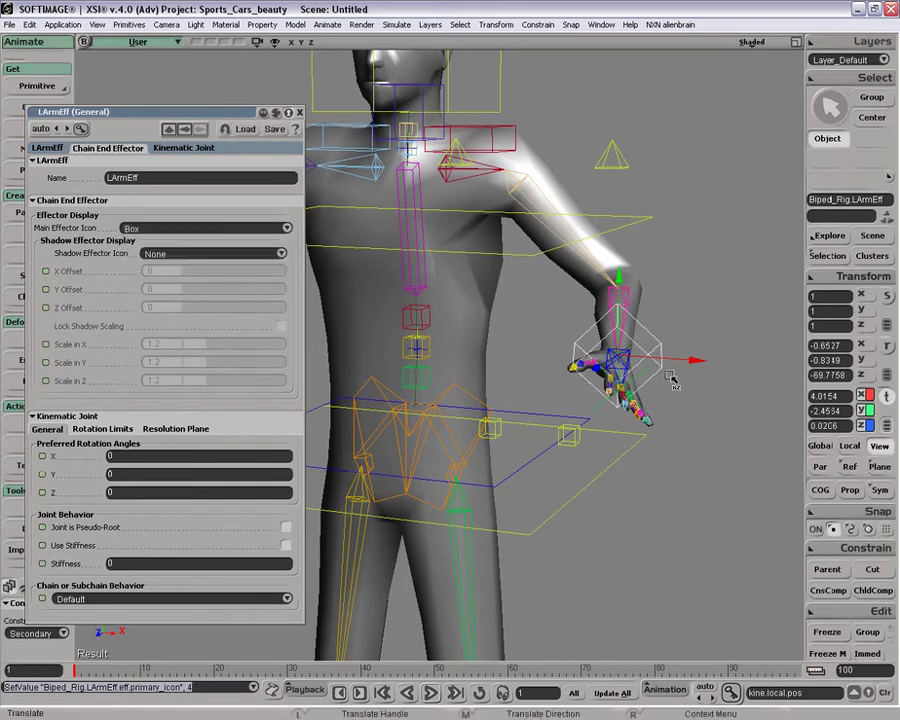
Set LArmEff's Main Effector Icon to None and its Shadow Effector Icon to Box.
{"action": "left_click", "coordinate": [193, 232]}
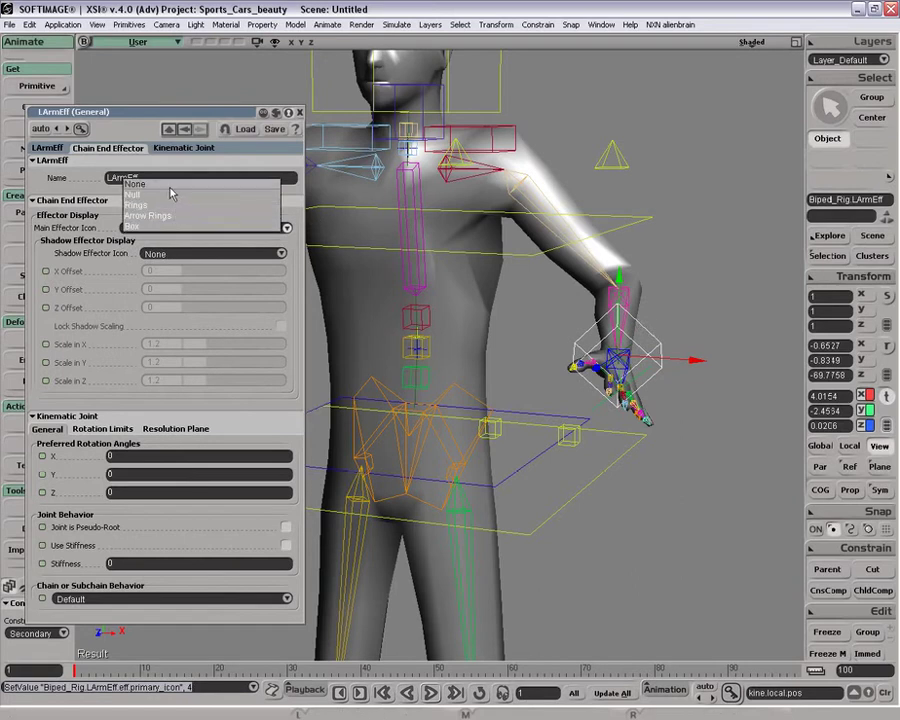
{"action": "left_click", "coordinate": [150, 184]}
{"action": "left_click", "coordinate": [171, 254]}
{"action": "left_click", "coordinate": [172, 294]}
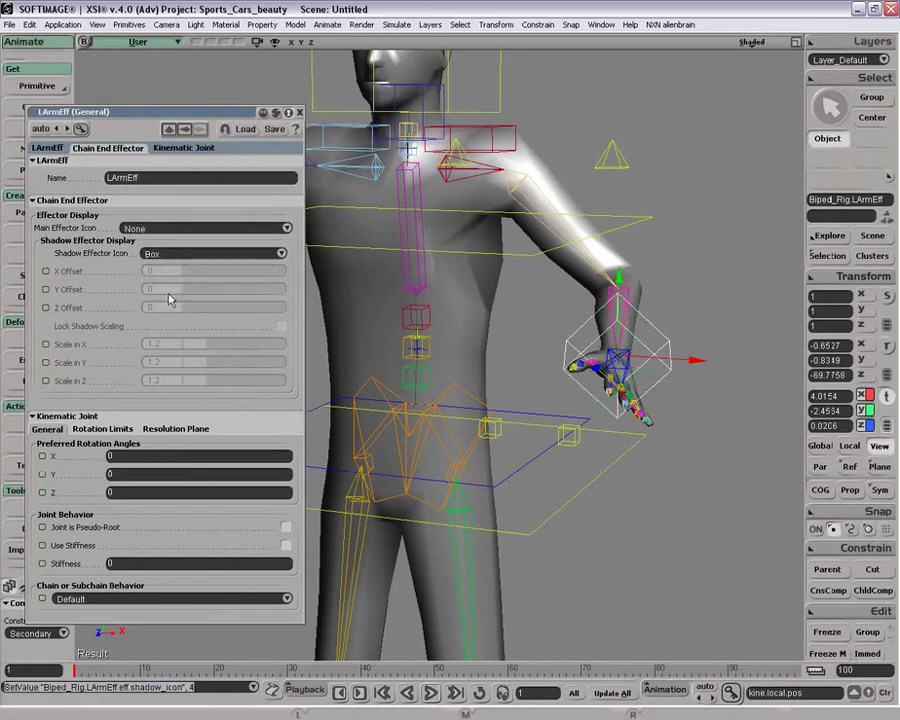
Scale the left arm effector's shadow box to 2 in X, Y and Z.
{"action": "left_click_drag", "start_coordinate": [204, 350], "coordinate": [226, 366]}
{"action": "left_click", "coordinate": [228, 380]}
{"action": "type", "text": "2"}
{"action": "key", "text": "Tab"}
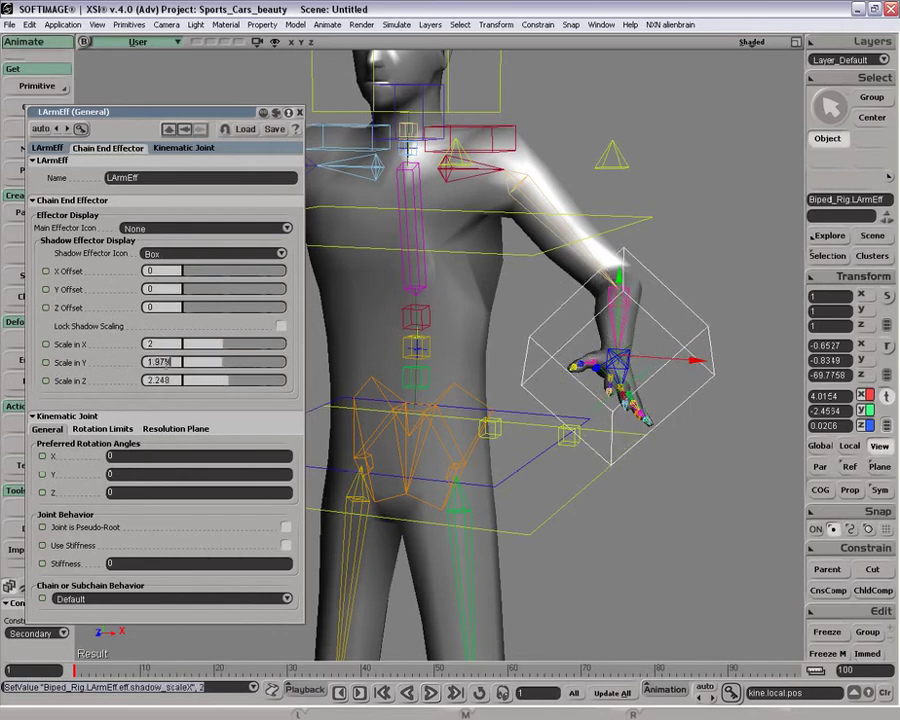
{"action": "type", "text": "2"}
{"action": "key", "text": "Tab"}
{"action": "type", "text": "2"}
{"action": "key", "text": "Return"}
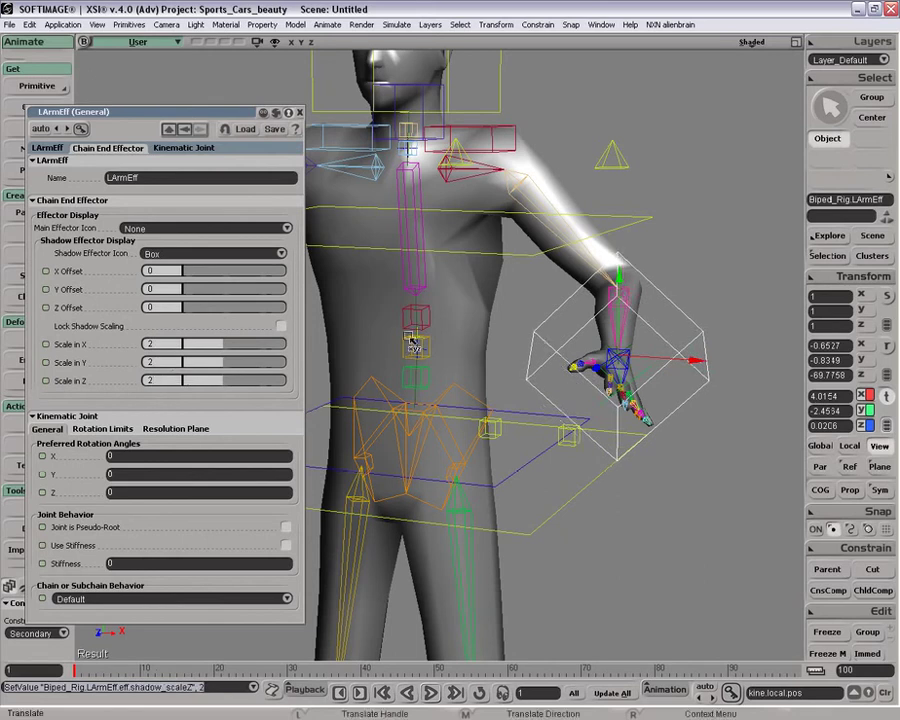
Reselect the left arm effector by picking the outline of its enlarged shadow box.
{"action": "key", "text": "space"}
{"action": "left_click", "coordinate": [687, 290]}
{"action": "left_click", "coordinate": [679, 314]}
{"action": "key", "text": "space"}
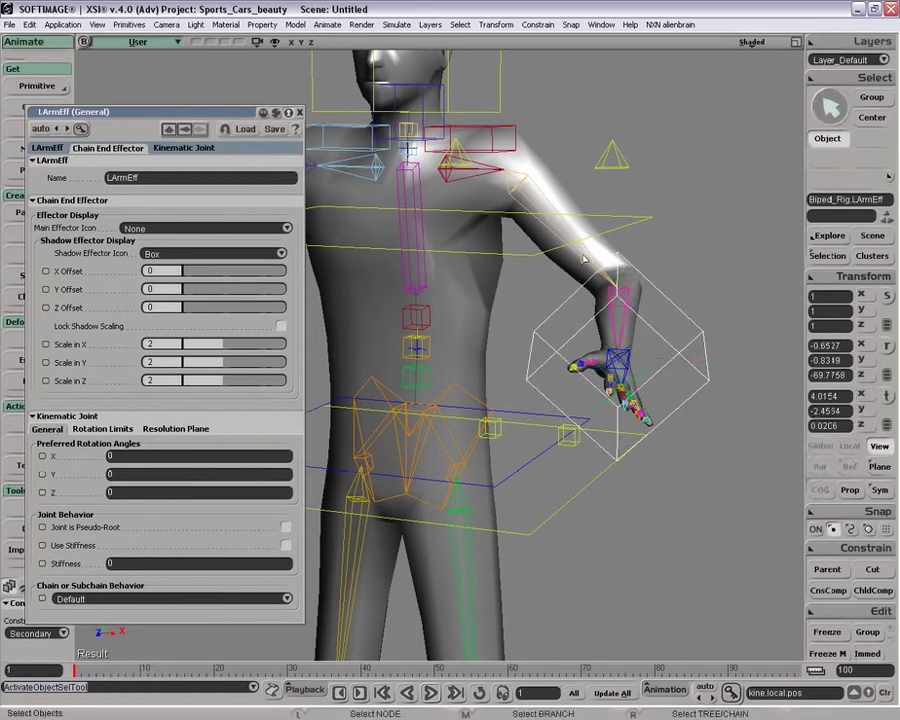
Select only the left bicep bone for rotation and open its property page.
{"action": "left_click", "coordinate": [598, 276]}
{"action": "key", "text": "c"}
{"action": "key", "text": "o"}
{"action": "left_click_drag", "start_coordinate": [556, 238], "coordinate": [579, 175]}
{"action": "scroll", "coordinate": [527, 284], "scroll_direction": "up", "scroll_amount": 5}
{"action": "key", "text": "p"}
{"action": "key", "text": "o"}
{"action": "left_click_drag", "start_coordinate": [546, 216], "coordinate": [567, 222]}
{"action": "key", "text": "z"}
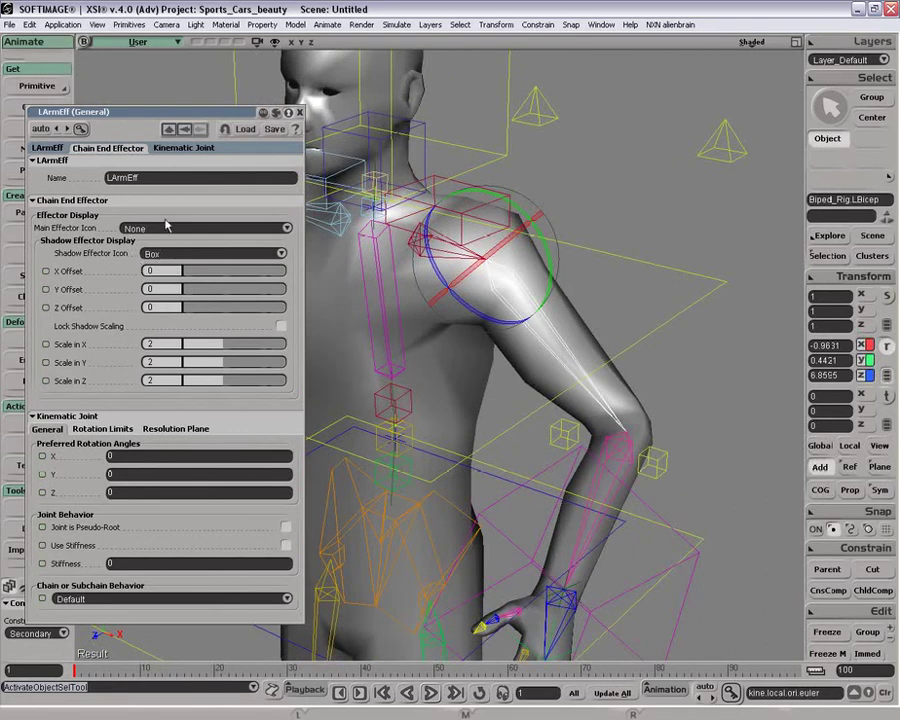
{"action": "left_click", "coordinate": [532, 241]}
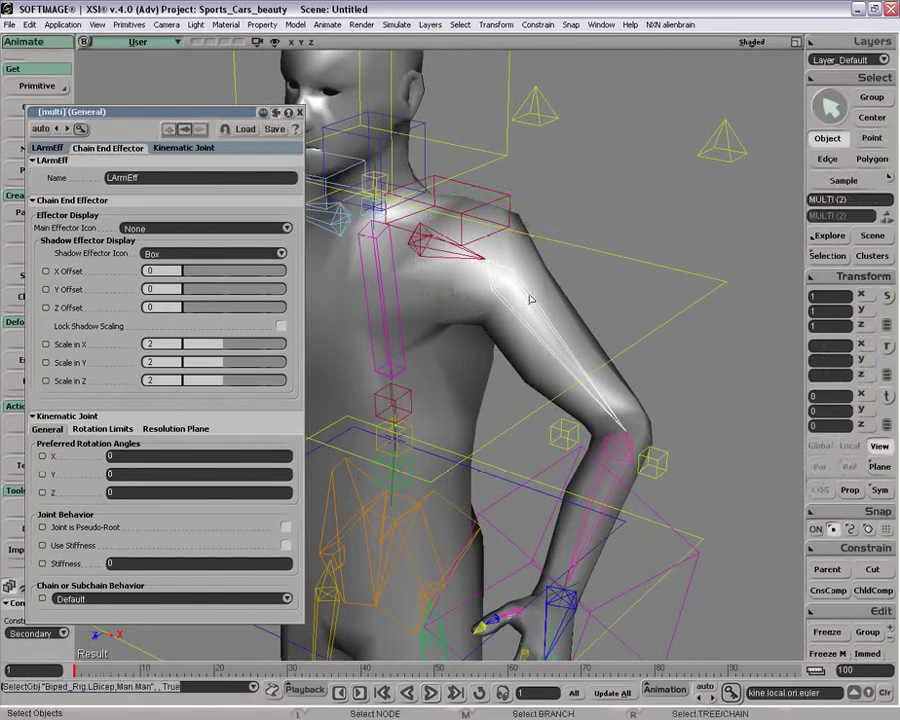
{"action": "left_click", "coordinate": [546, 319]}
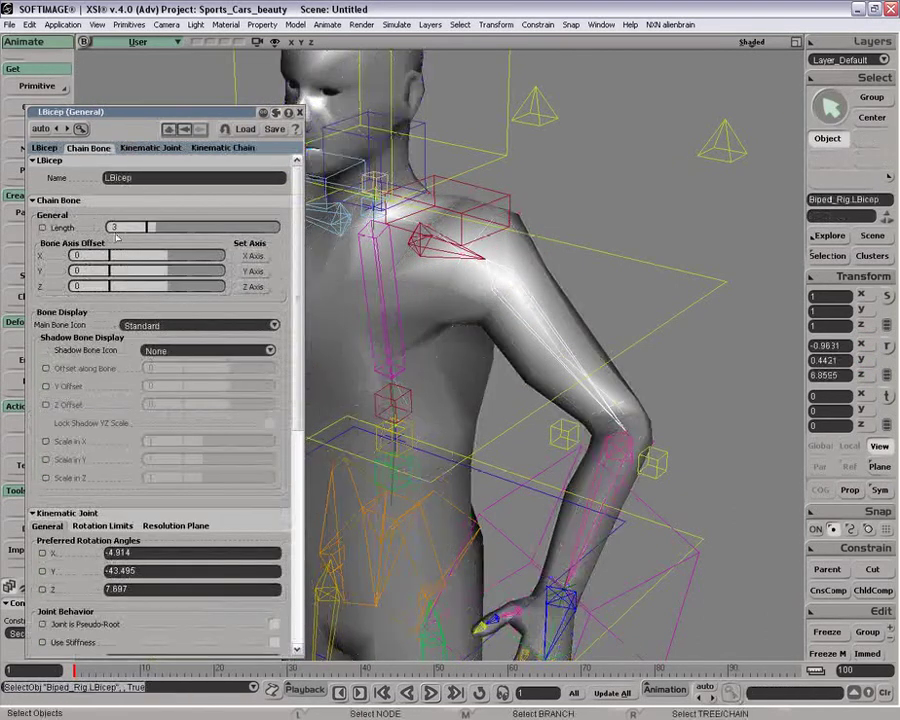
{"action": "key", "text": "c"}
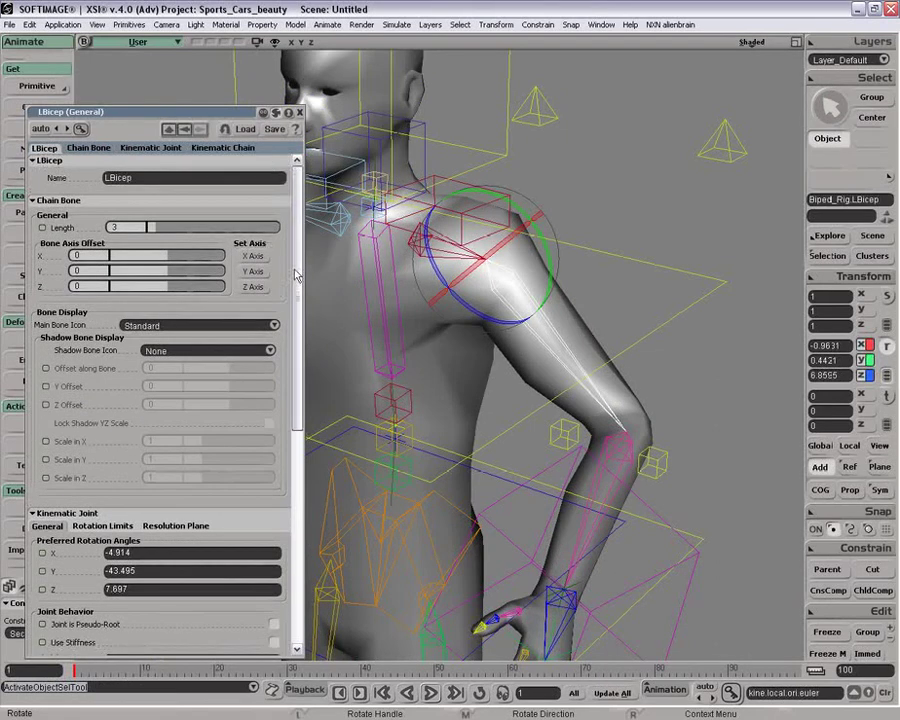
Keep LBicep's Main Bone Icon at Standard, set its Shadow Bone Icon to Cylinder, and flatten the cylinder to 0.083 in X.
{"action": "left_click", "coordinate": [177, 325]}
{"action": "left_click", "coordinate": [177, 325]}
{"action": "left_click", "coordinate": [168, 350]}
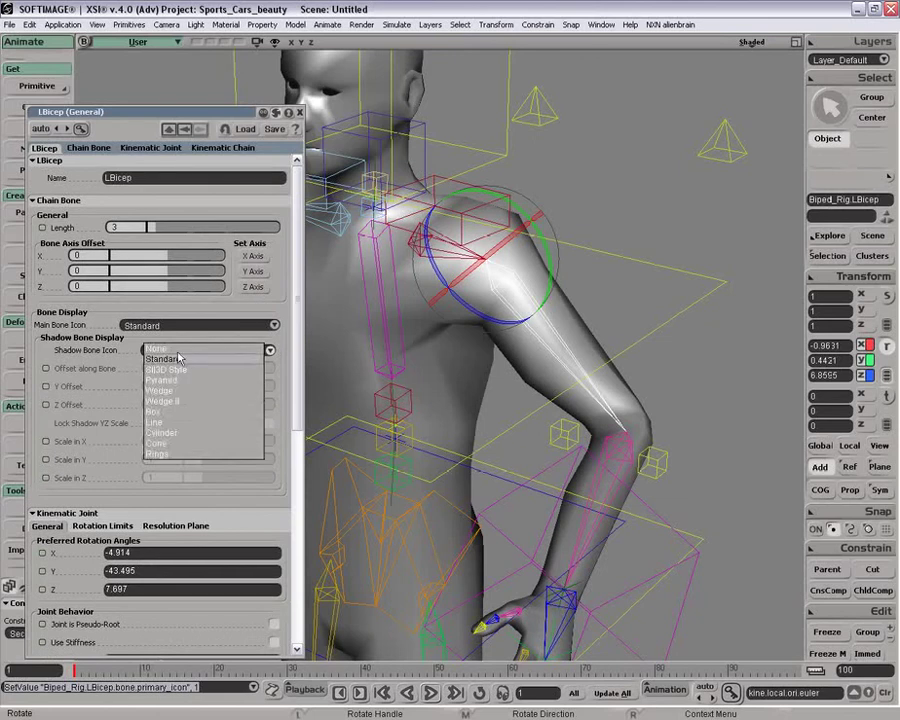
{"action": "left_click", "coordinate": [177, 436]}
{"action": "left_click_drag", "start_coordinate": [200, 446], "coordinate": [215, 461]}
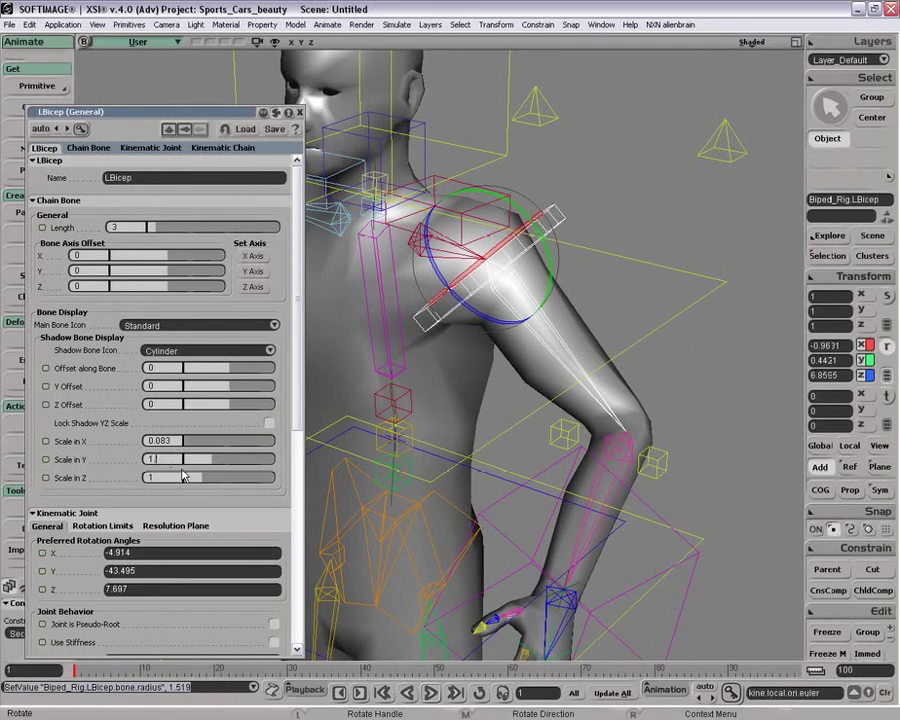
Scale LBicep's shadow cylinder to 0.86 in both Y and Z and offset it 0.512 along the bone.
{"action": "left_click", "coordinate": [72, 477], "text": "ctrl"}
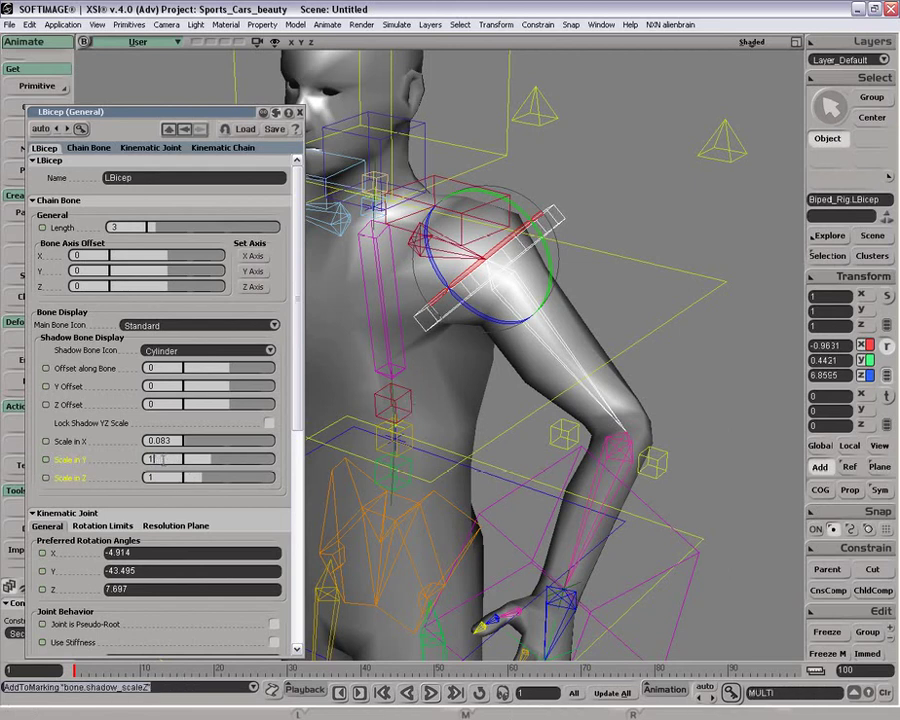
{"action": "key", "text": "Return"}
{"action": "key", "text": "F4"}
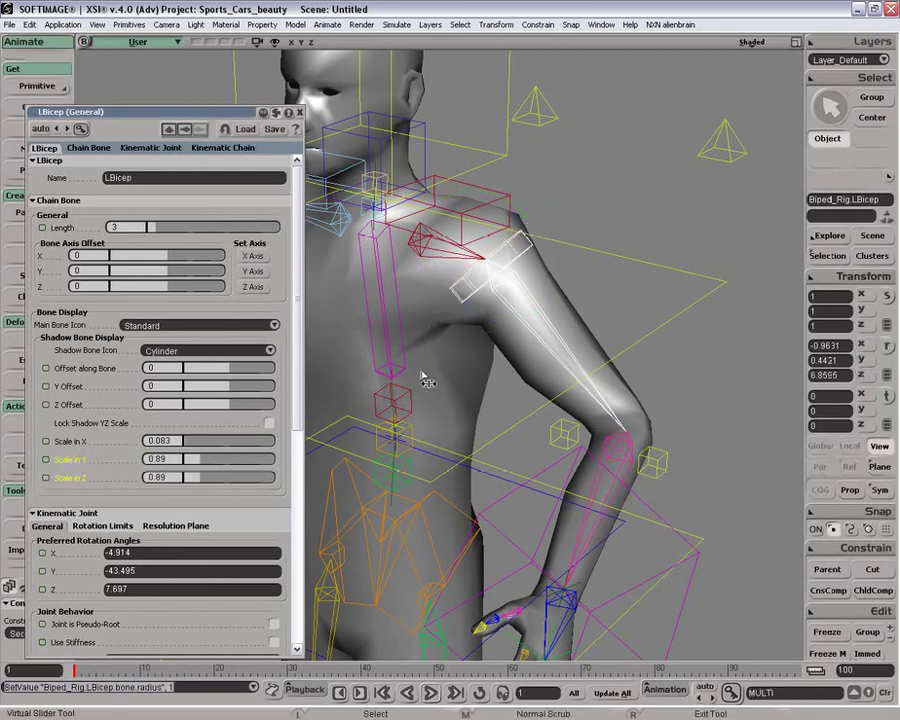
{"action": "key", "text": "c"}
{"action": "left_click_drag", "start_coordinate": [240, 372], "coordinate": [243, 370]}
{"action": "key", "text": "space"}
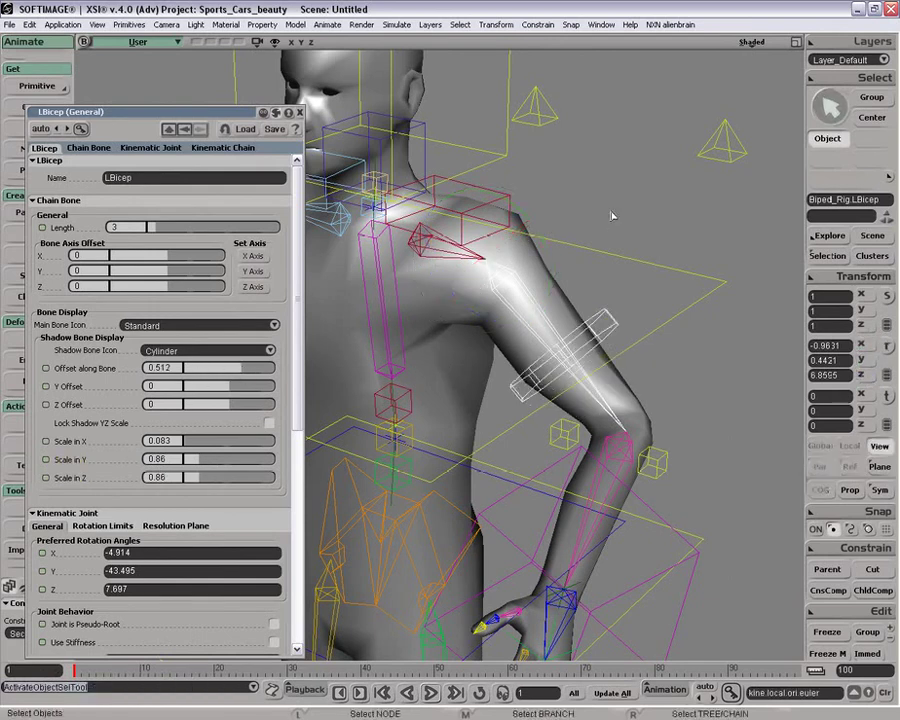
Deselect the bicep bone, turn off XRay Mode in the user view's display options, and collapse the property page.
{"action": "left_click", "coordinate": [603, 223]}
{"action": "left_click", "coordinate": [751, 42]}
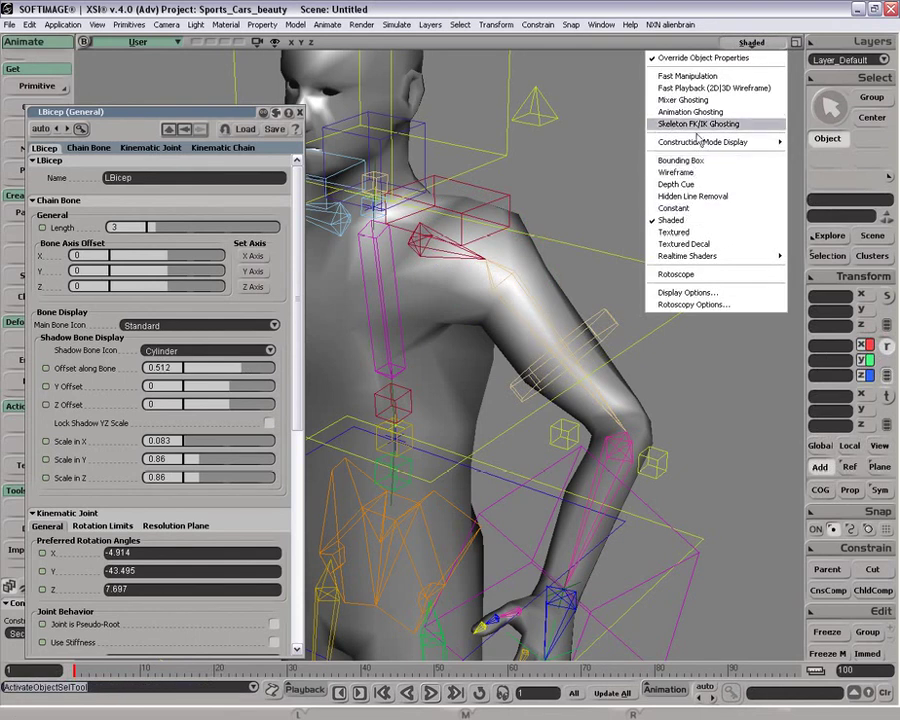
{"action": "left_click", "coordinate": [720, 292]}
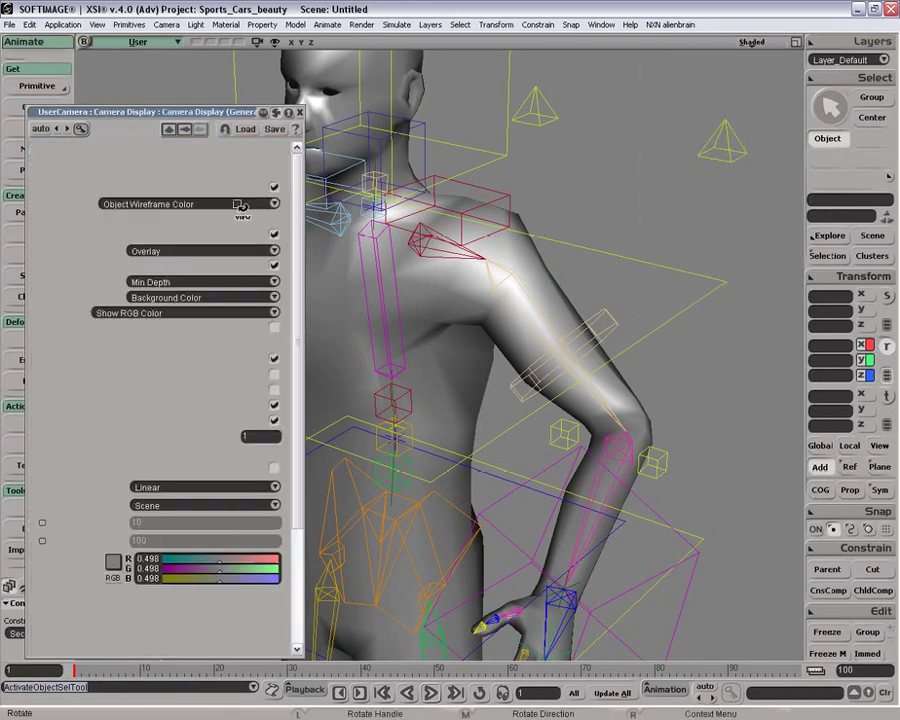
{"action": "left_click", "coordinate": [275, 235]}
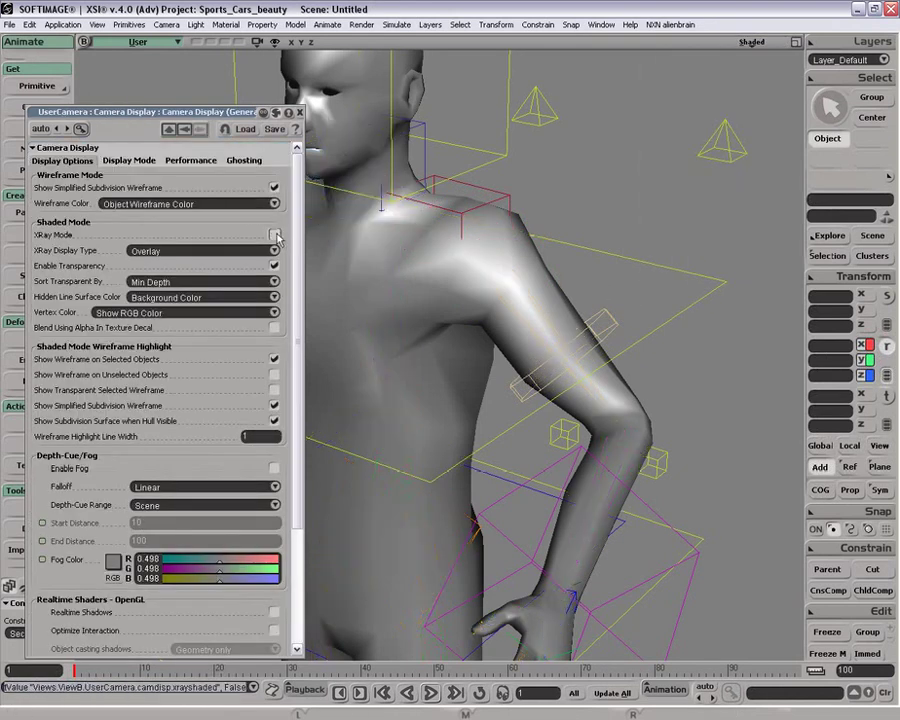
{"action": "left_click", "coordinate": [263, 113]}
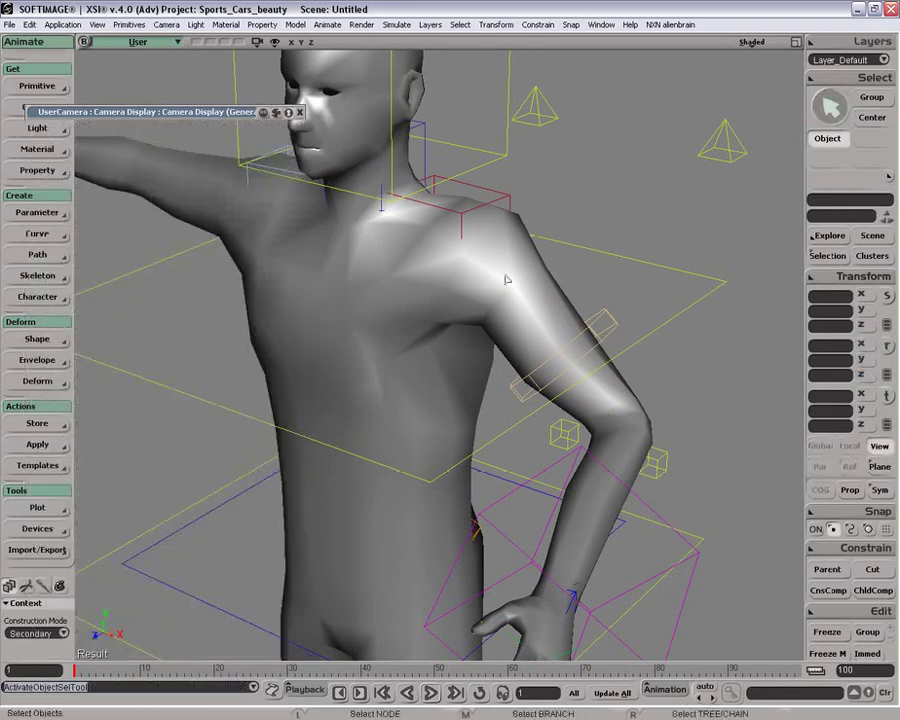
Select the left bicep bone by its cylinder icon and rotate it to about 6.34 in Y and 1.47 in Z.
{"action": "left_click", "coordinate": [601, 310]}
{"action": "key", "text": "c"}
{"action": "left_click_drag", "start_coordinate": [468, 285], "coordinate": [436, 318]}
{"action": "mouse_move", "coordinate": [554, 255]}
{"action": "left_mouse_down"}
{"action": "mouse_move", "coordinate": [540, 207]}
{"action": "mouse_move", "coordinate": [548, 262]}
{"action": "left_mouse_up"}
{"action": "key", "text": "space"}
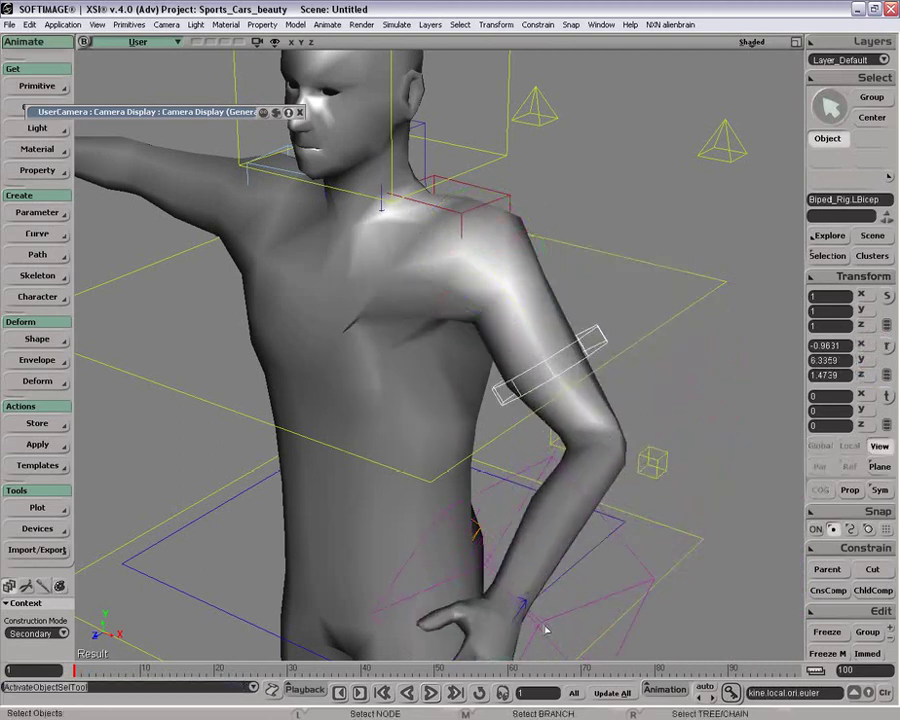
Select the left arm effector by its shadow box and translate it to reposition the left arm.
{"action": "left_click", "coordinate": [542, 466]}
{"action": "key", "text": "v"}
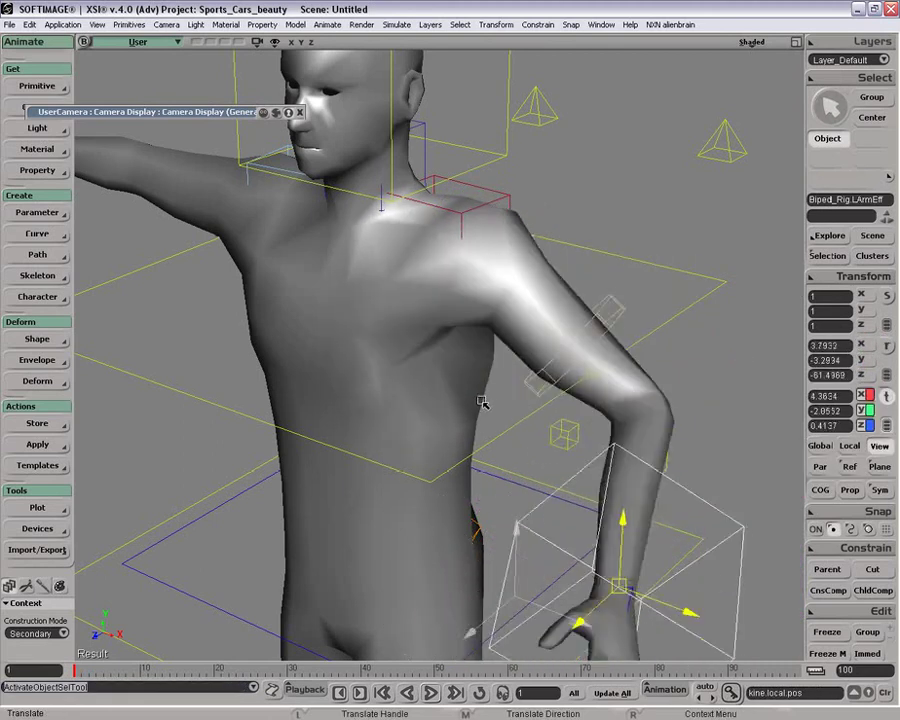